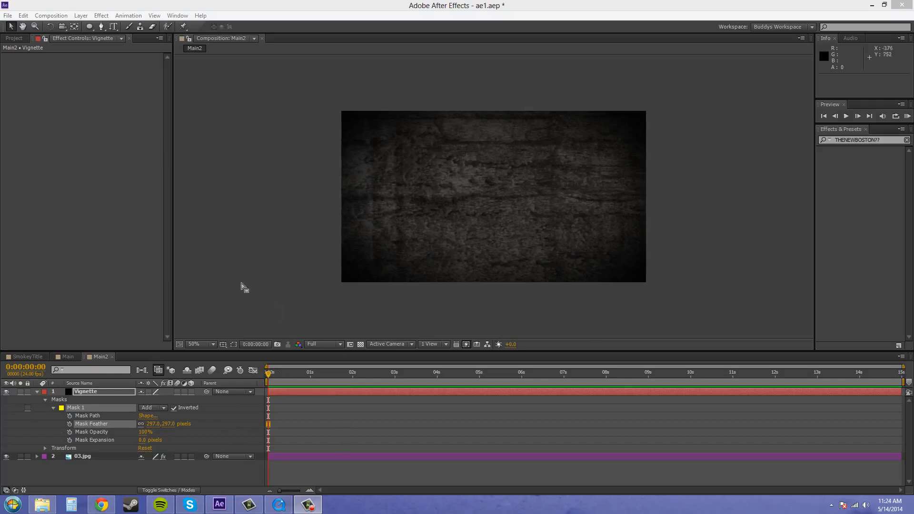
- Collapse the Vignette layer's properties and lock both the Vignette and 03.jpg layers
left_click(37, 391)
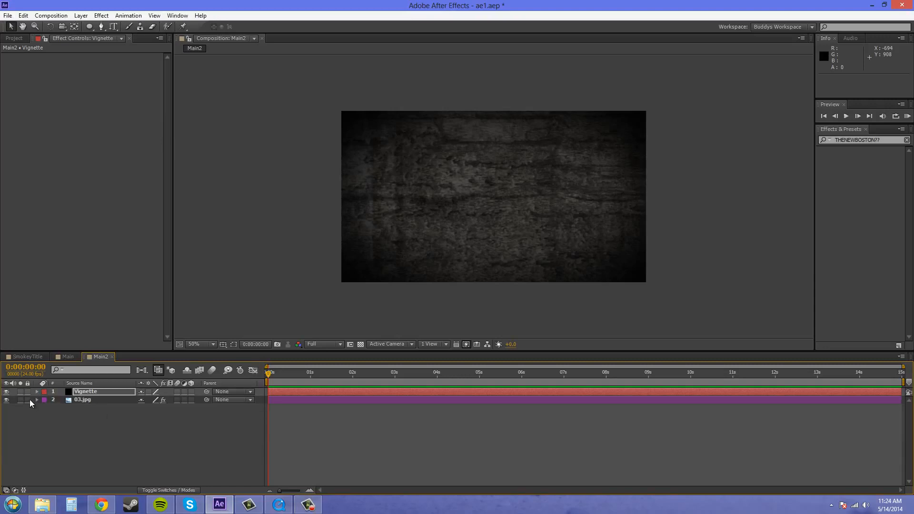
left_click_drag(28, 399, 28, 391)
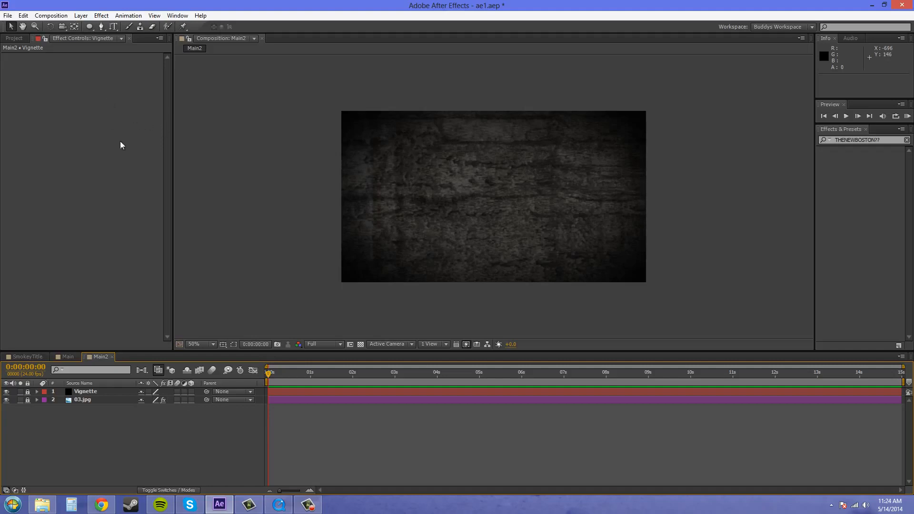
- Create a text layer reading THENEWBOSTON and move it to about the middle of the frame
left_click(82, 18)
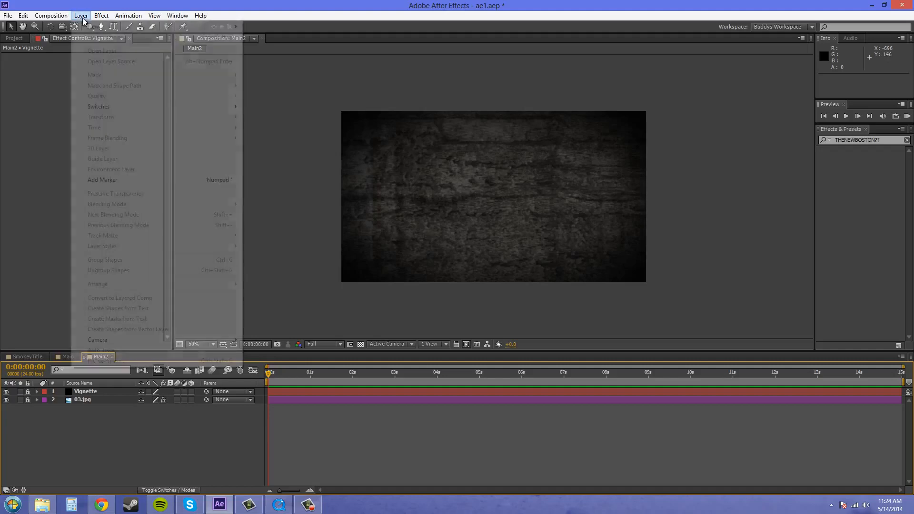
mouse_move(95, 31)
left_click(268, 27)
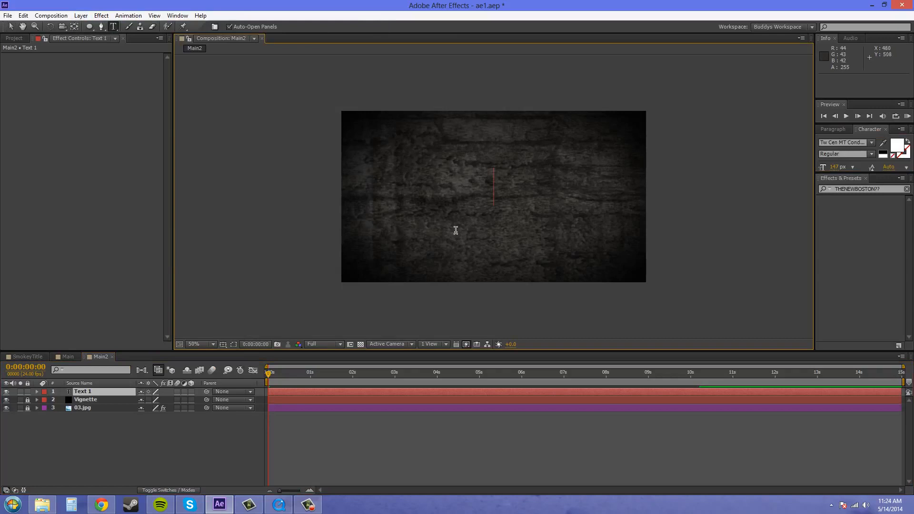
type("THENEW")
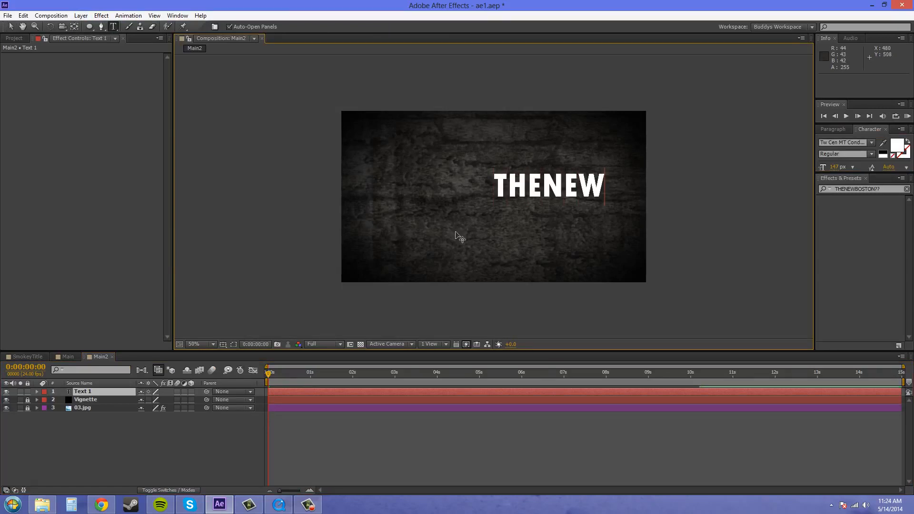
type("BOS")
key("BackSpace")
type("OSTON")
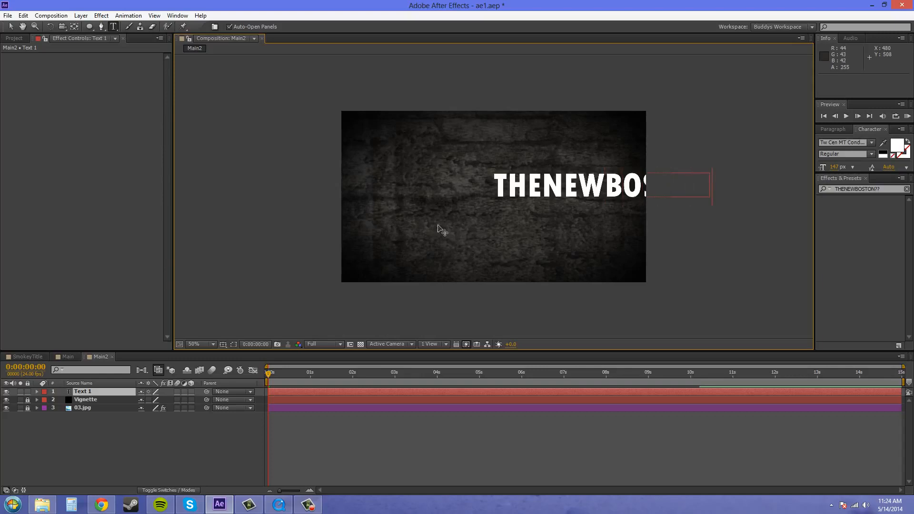
left_click(10, 26)
left_click_drag(598, 183, 492, 195)
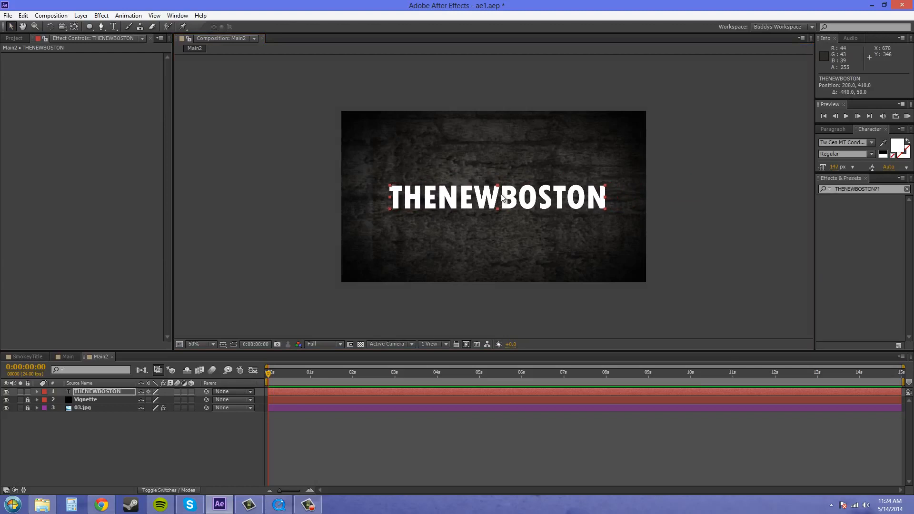
- Expand the character settings and look through the list of available fonts, keeping the title's current font
left_click_drag(833, 174, 833, 238)
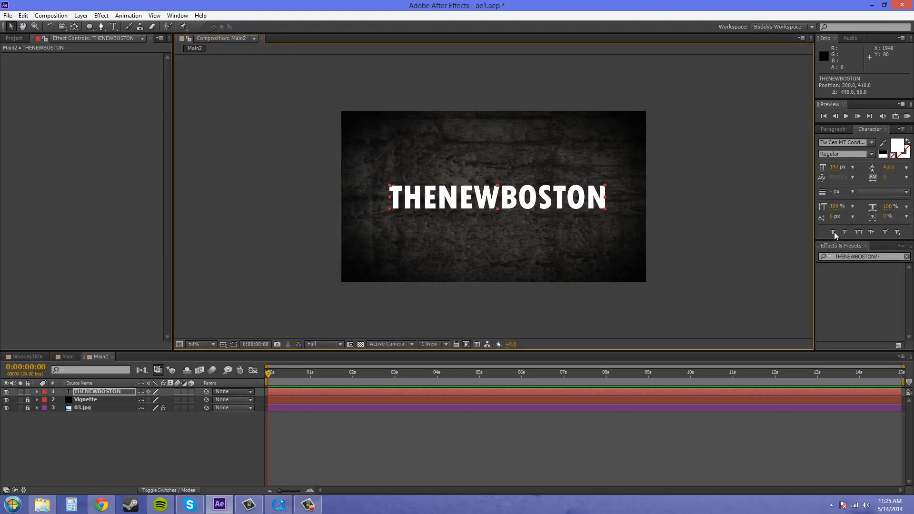
left_click(870, 142)
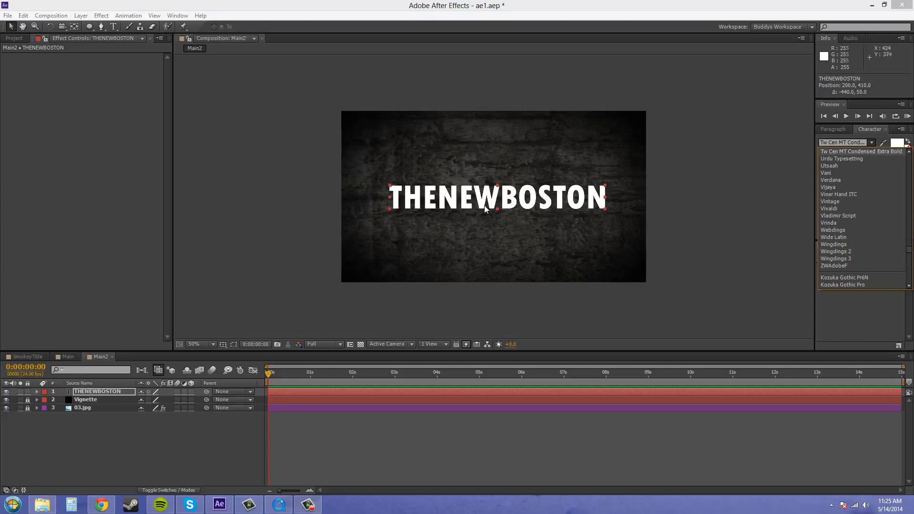
left_click(865, 322)
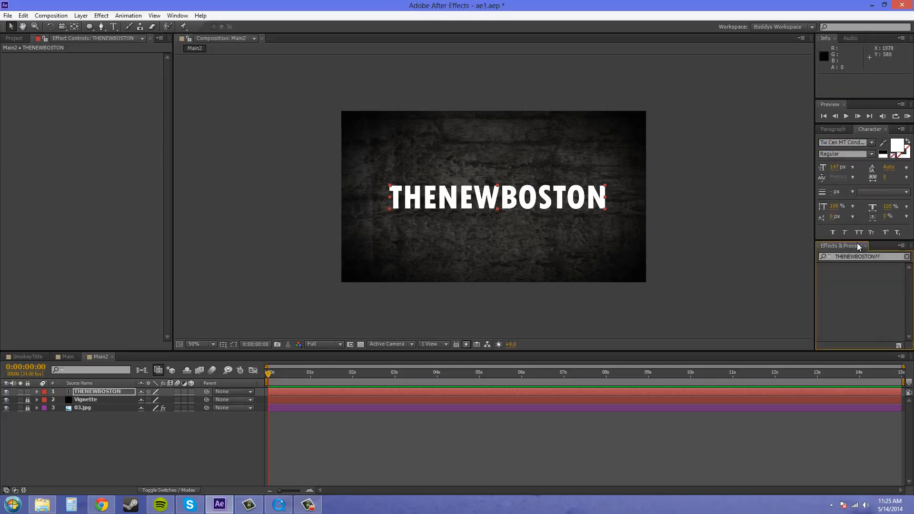
left_click_drag(857, 243, 853, 166)
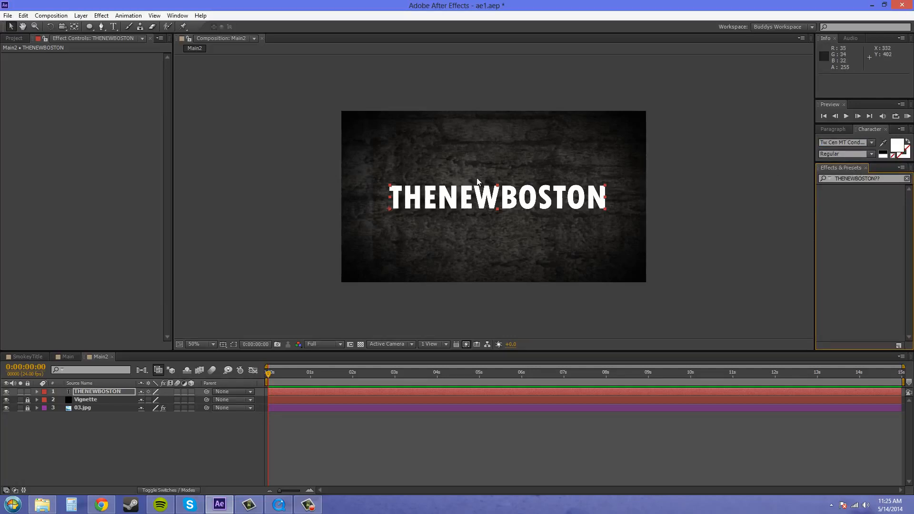
- Nudge the THENEWBOSTON title slightly upward and move its anchor point to the centre of the text
left_click_drag(539, 200, 539, 194)
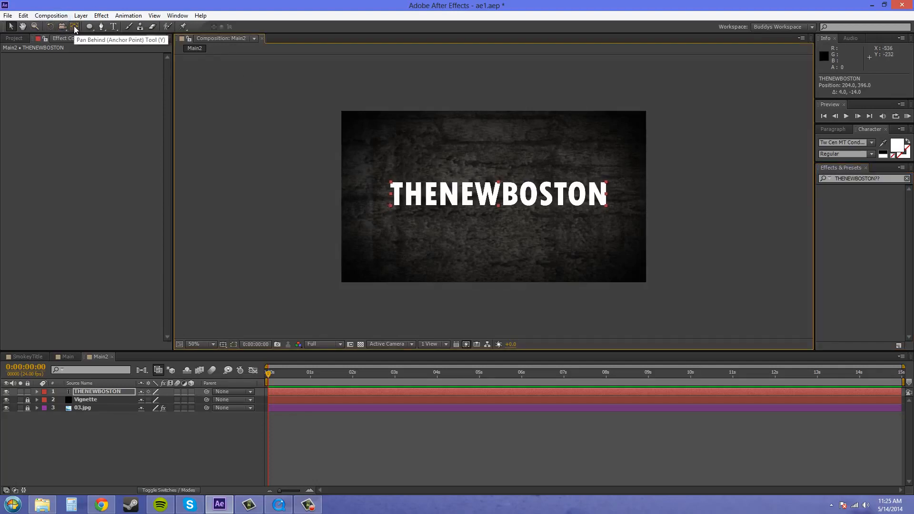
left_click(89, 27)
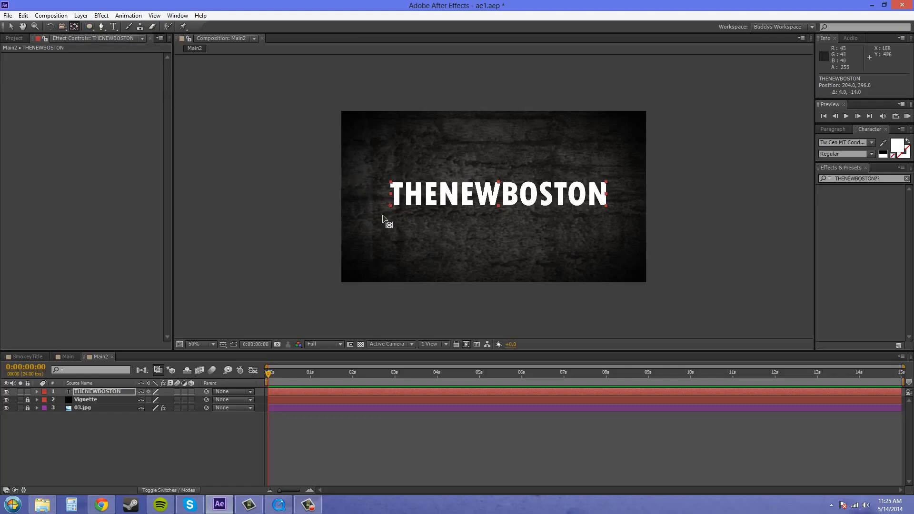
left_click_drag(392, 208, 498, 200)
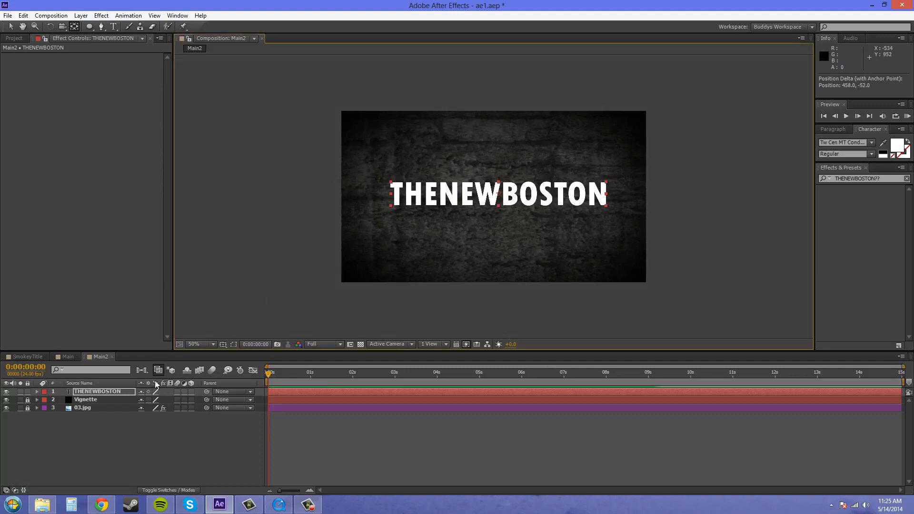
- Scale the THENEWBOSTON text layer to 112% and deselect it
left_click(110, 392)
key("s")
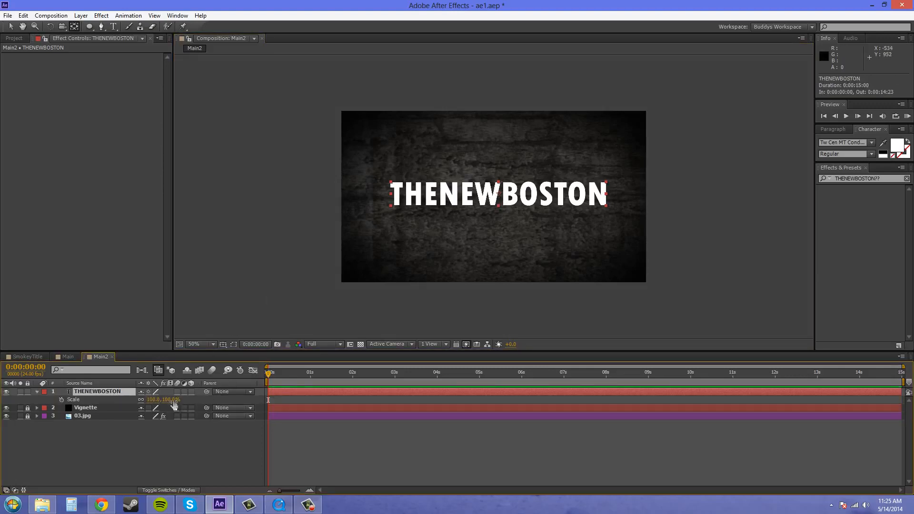
left_click_drag(171, 400, 177, 400)
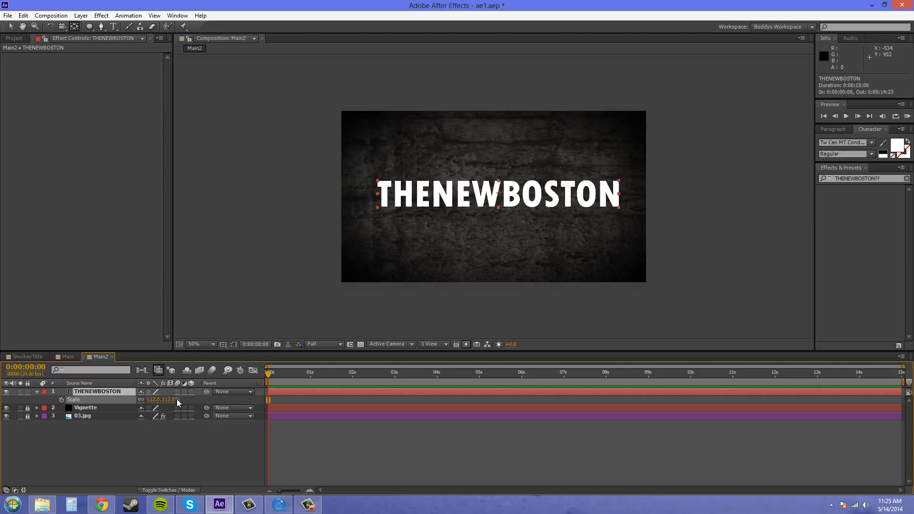
left_click(10, 27)
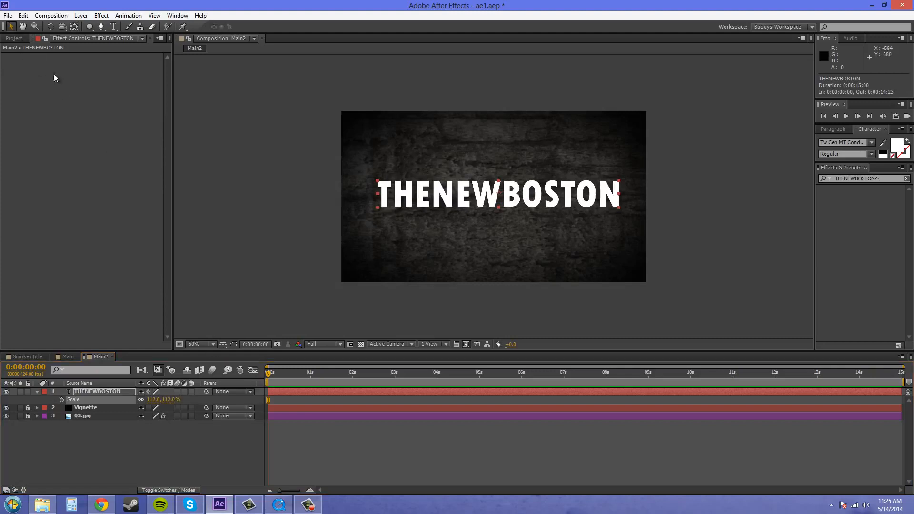
left_click(252, 210)
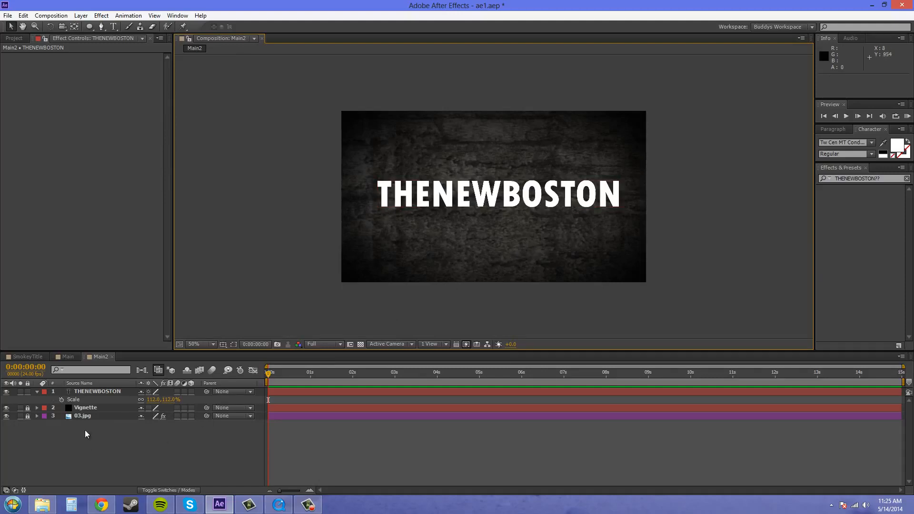
- Switch to QuickTime Player and scrub through the creepy logo video to examine the finished smoky title effect
left_click(90, 392)
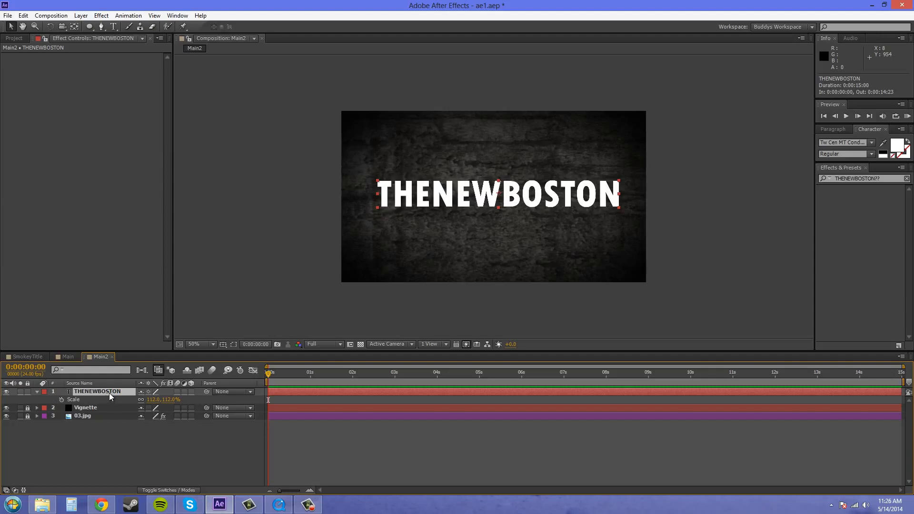
left_click(279, 505)
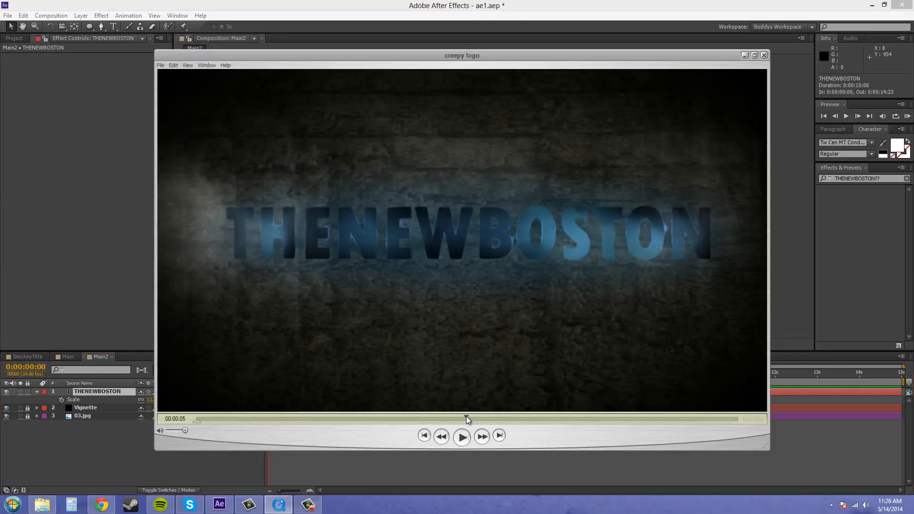
left_click_drag(480, 415, 393, 410)
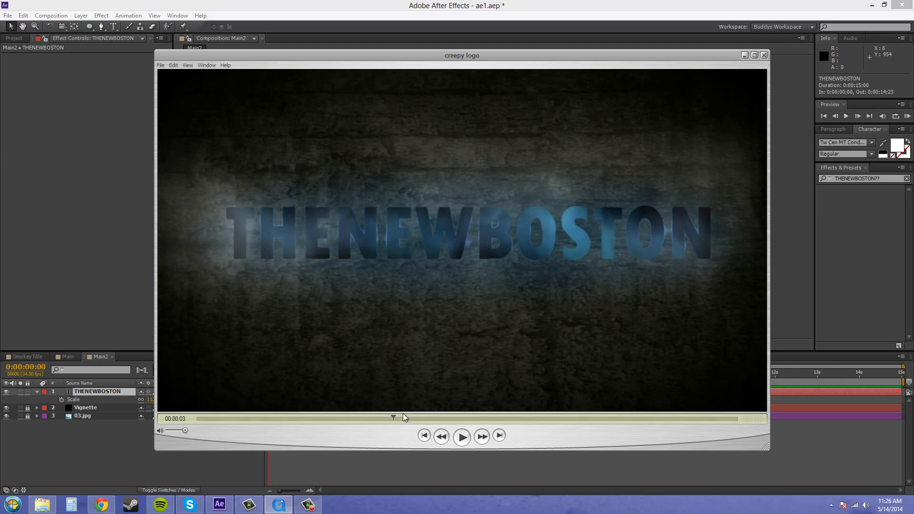
left_click_drag(392, 416, 250, 415)
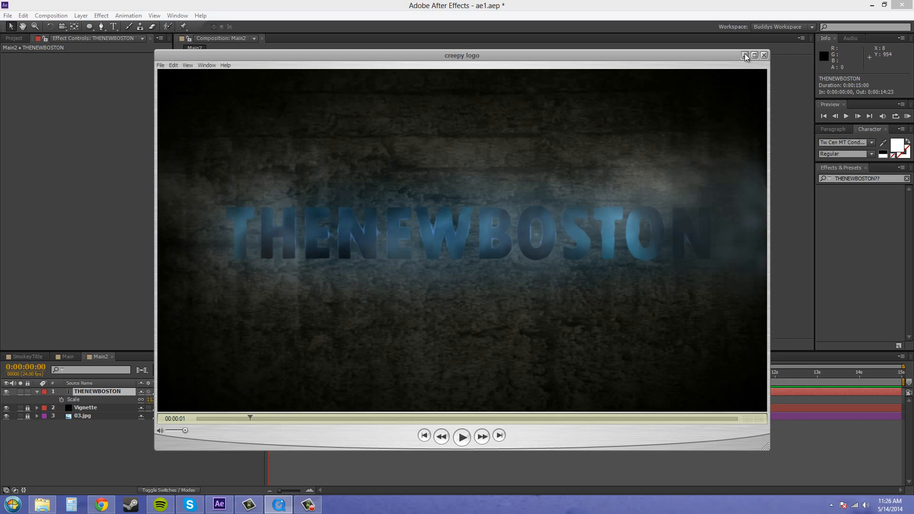
left_click(745, 56)
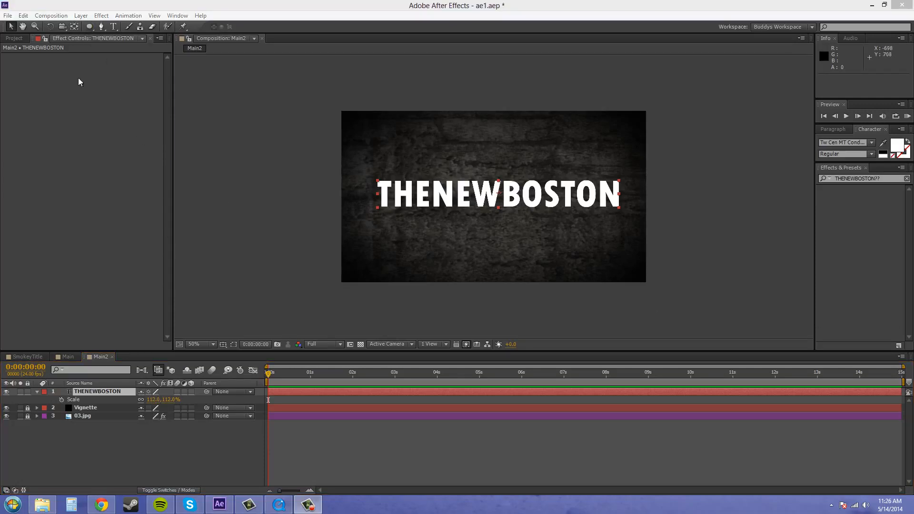
- Create a new black solid named Fractal Noise at composition size, above the title layer
left_click(96, 442)
left_click(81, 16)
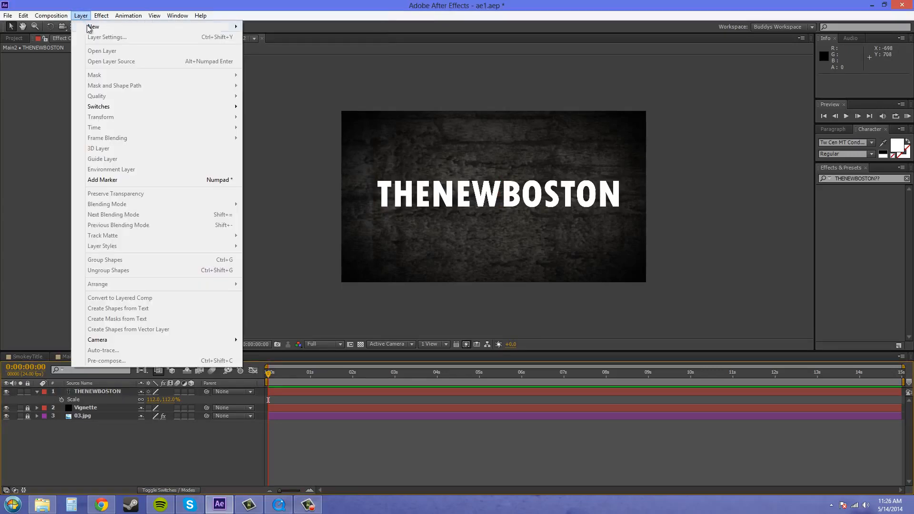
mouse_move(143, 27)
left_click(265, 37)
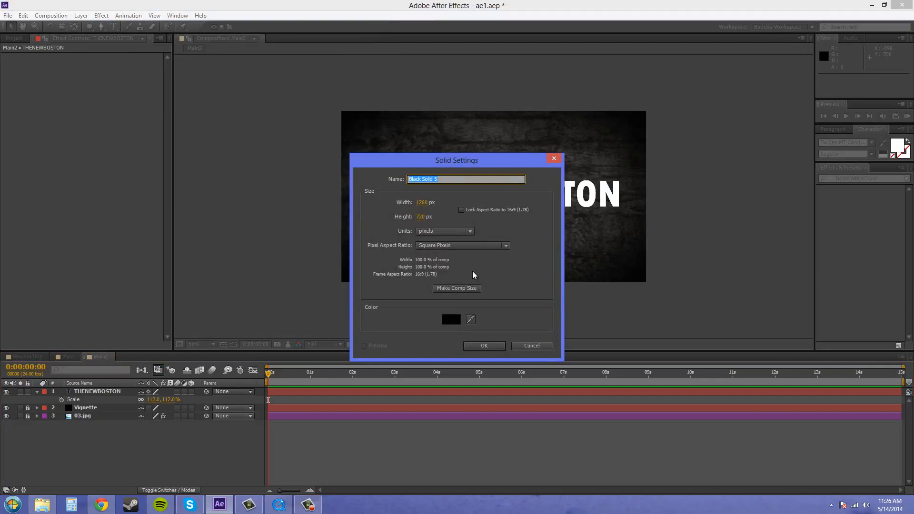
type("Fractal Noise")
left_click(466, 290)
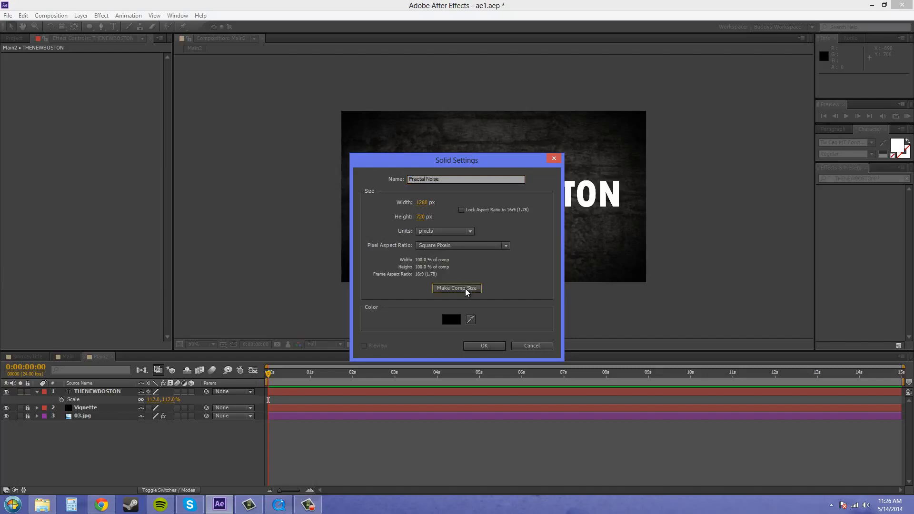
left_click(480, 347)
left_click(483, 345)
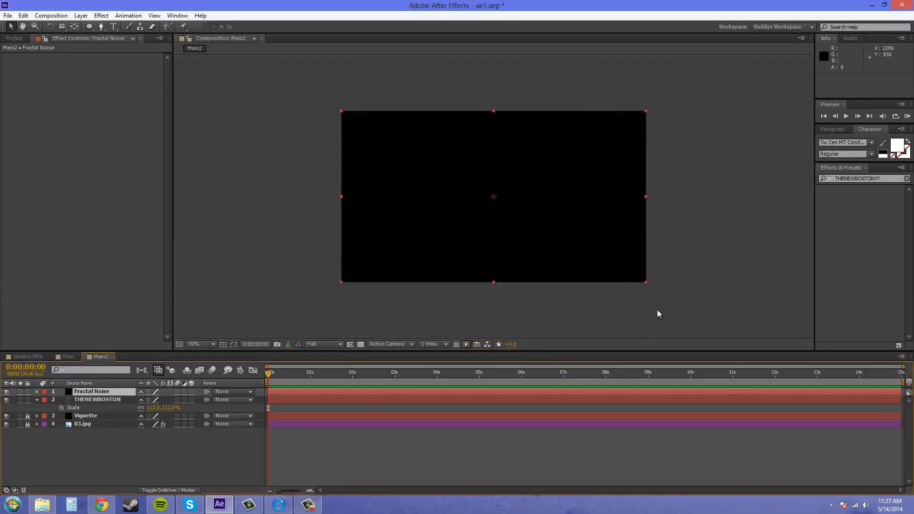
- Search the effects for "Fractal" and apply the Fractal Noise effect to the Fractal Noise solid
left_click_drag(882, 180, 805, 181)
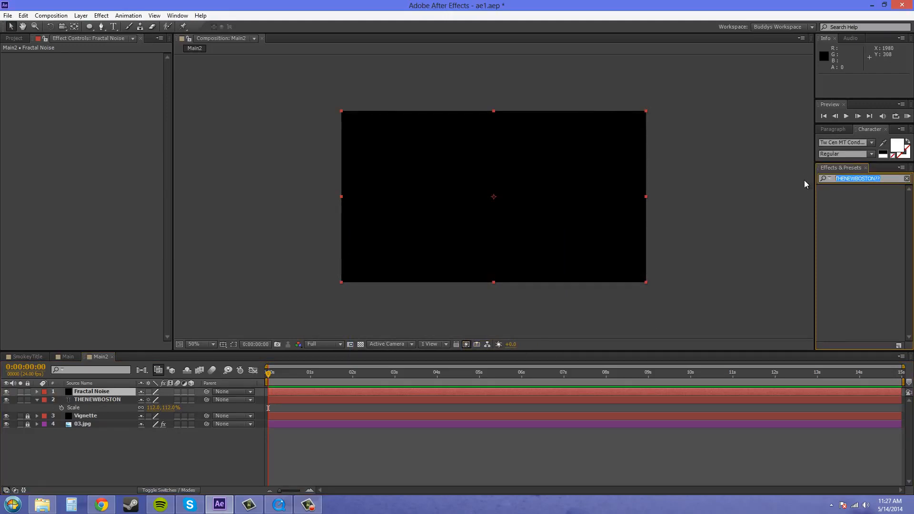
key("BackSpace")
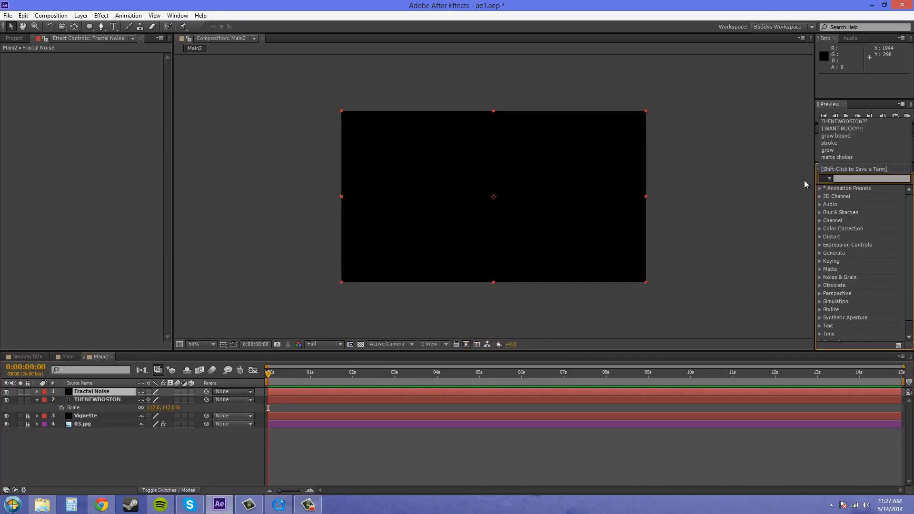
left_click(849, 179)
type("Fra")
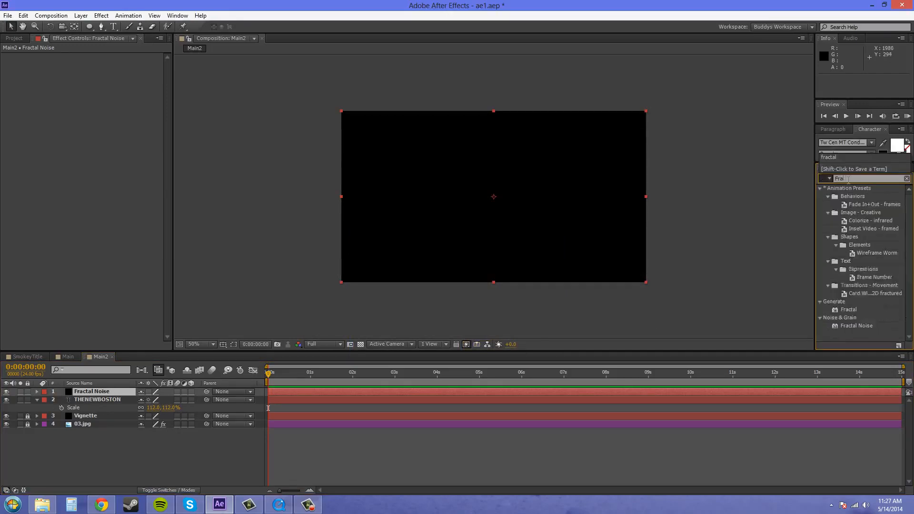
type("ctal")
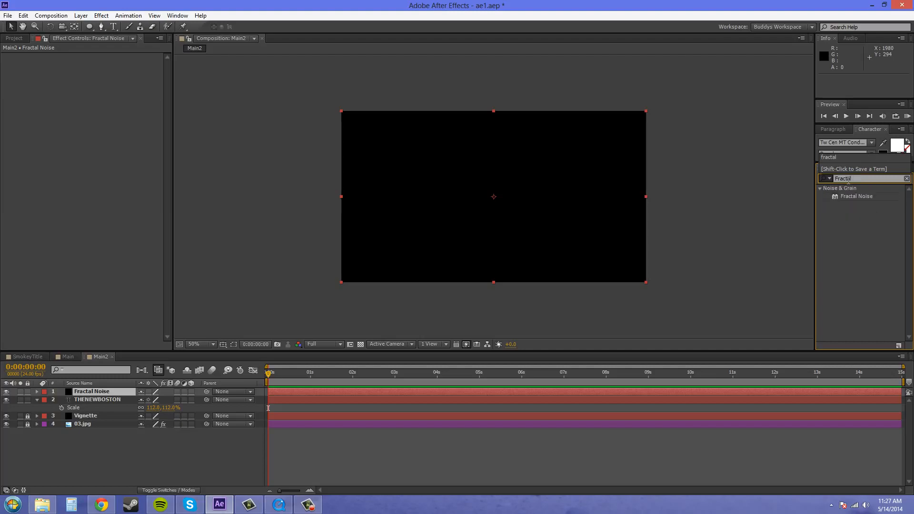
left_click_drag(847, 197, 504, 221)
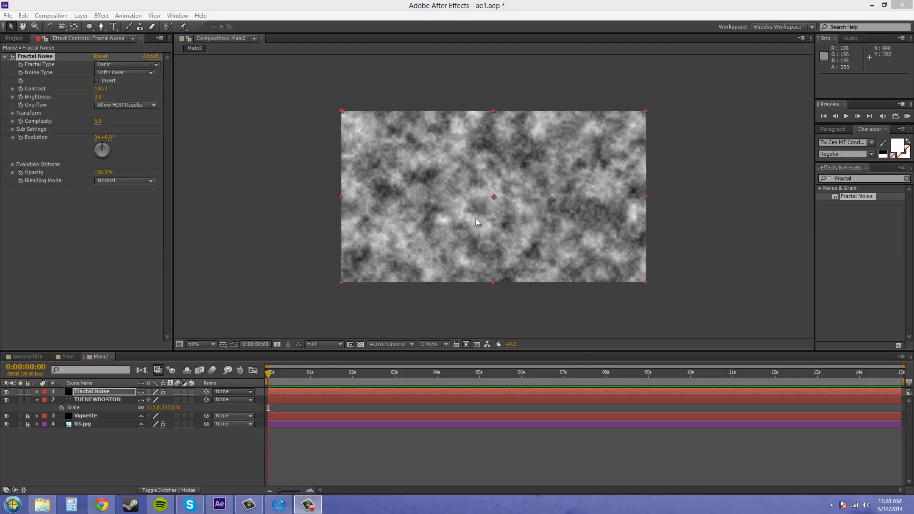
- Try a contrast of -40 on the Fractal Noise effect
left_click(102, 89)
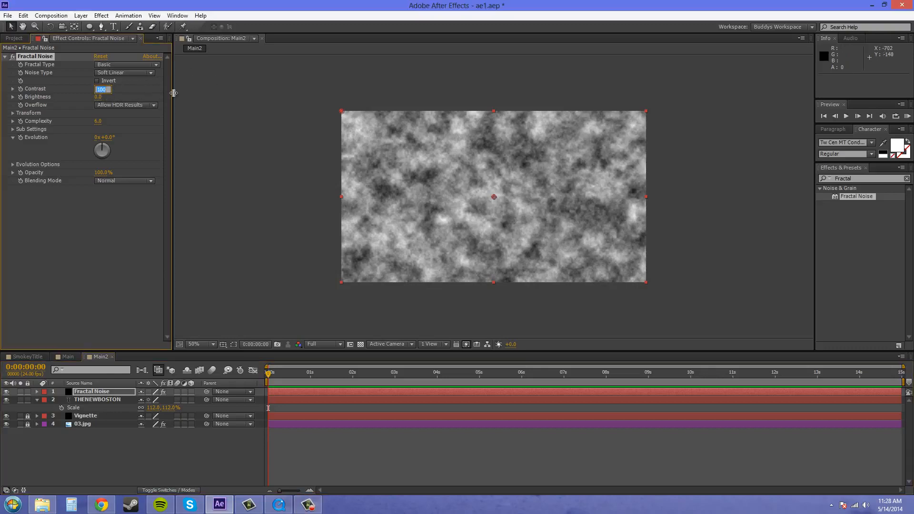
type("-40")
key("Return")
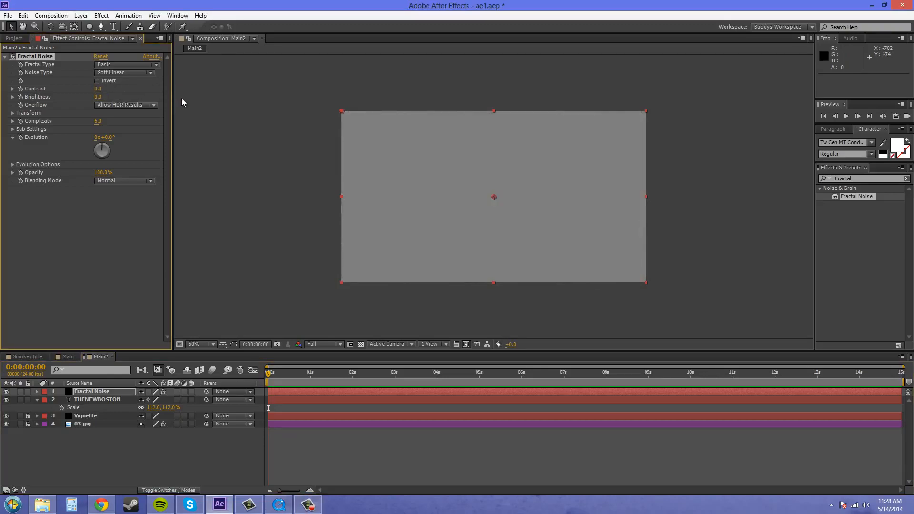
- Set the Fractal Noise effect's contrast to 40
left_click(99, 88)
type("40")
key("Return")
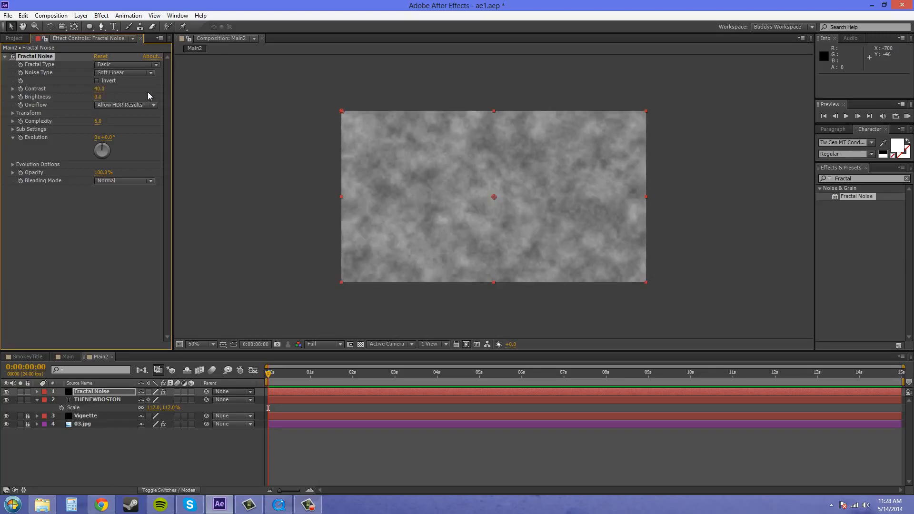
- Undo the contrast changes on the Fractal Noise effect and lower its brightness to -40
key("ctrl+z")
key("ctrl+z")
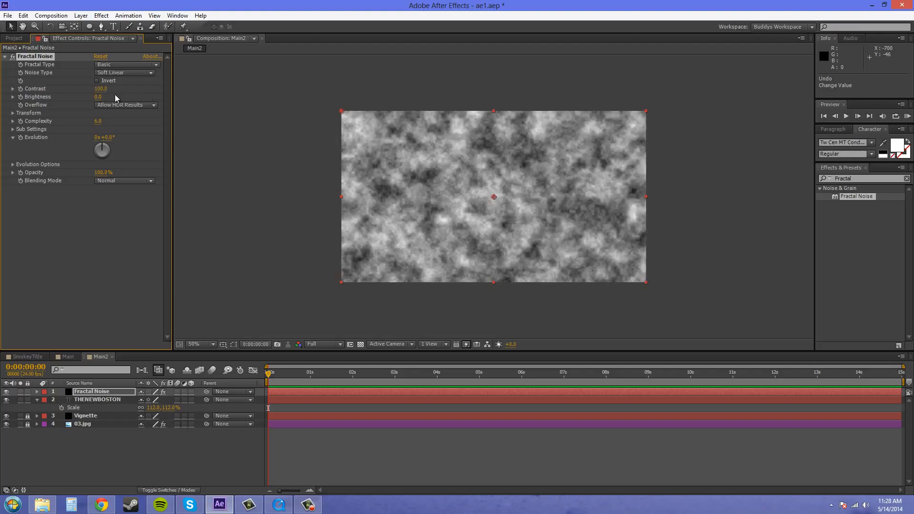
left_click_drag(100, 98, 82, 99)
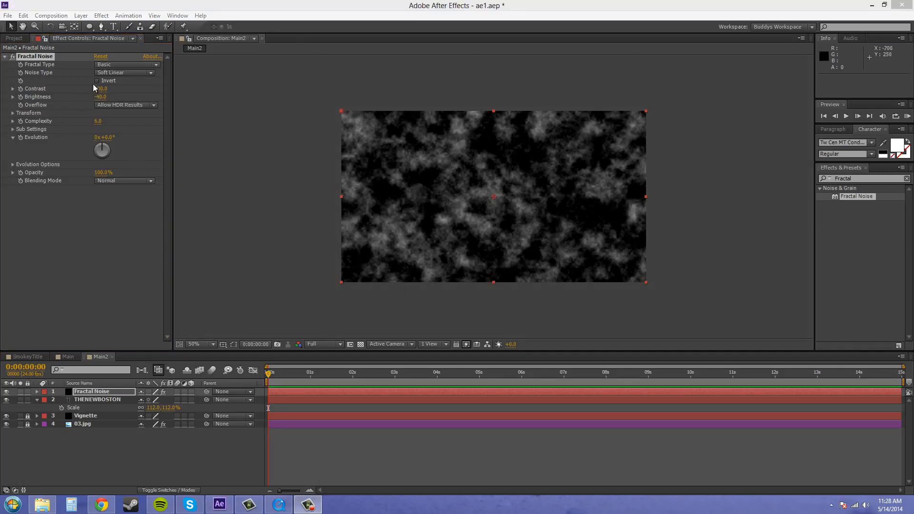
- Set the Fractal Noise effect's contrast to 75
left_click_drag(100, 89, 91, 93)
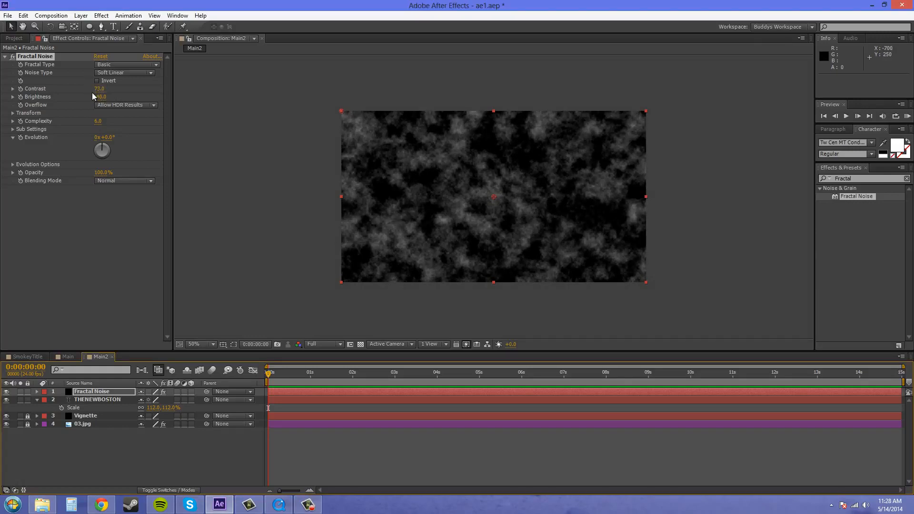
left_click(98, 89)
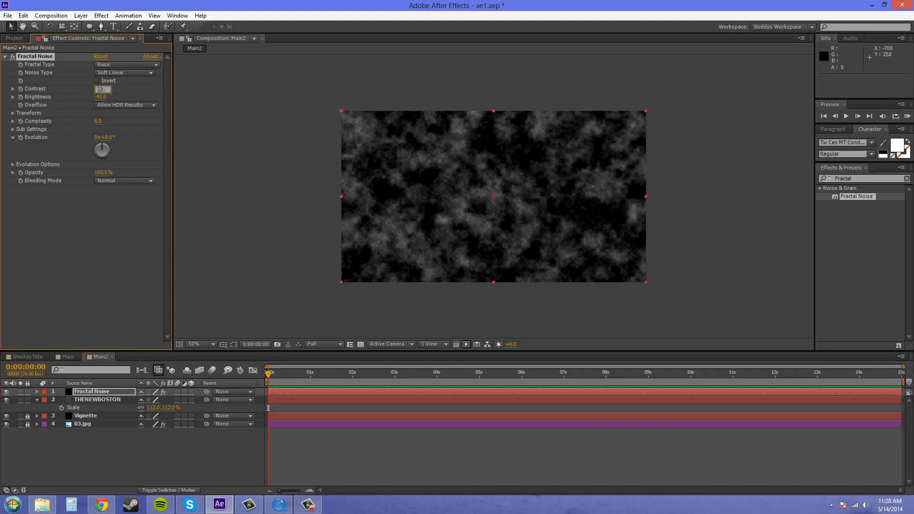
double_click(103, 90)
type("75")
key("Return")
left_click(104, 241)
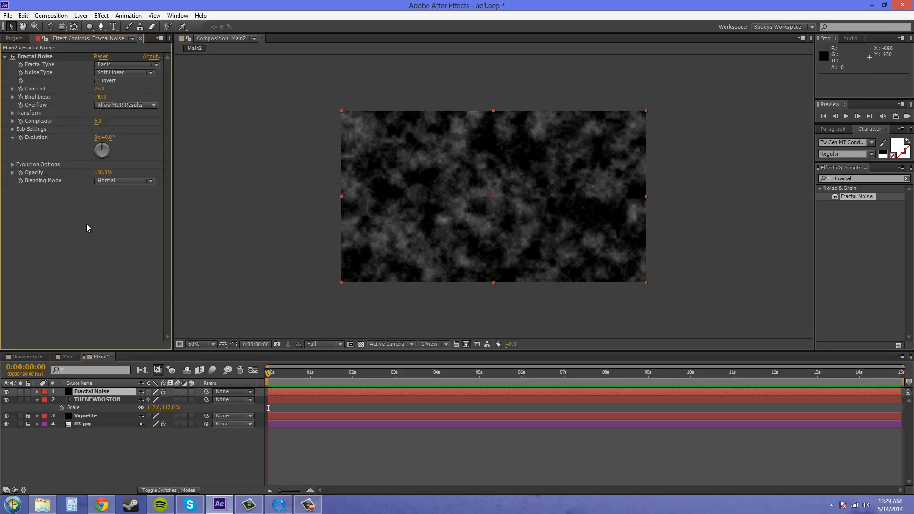
- Set the Fractal Noise effect's transform scale to 375 and its blending mode to None
left_click(13, 113)
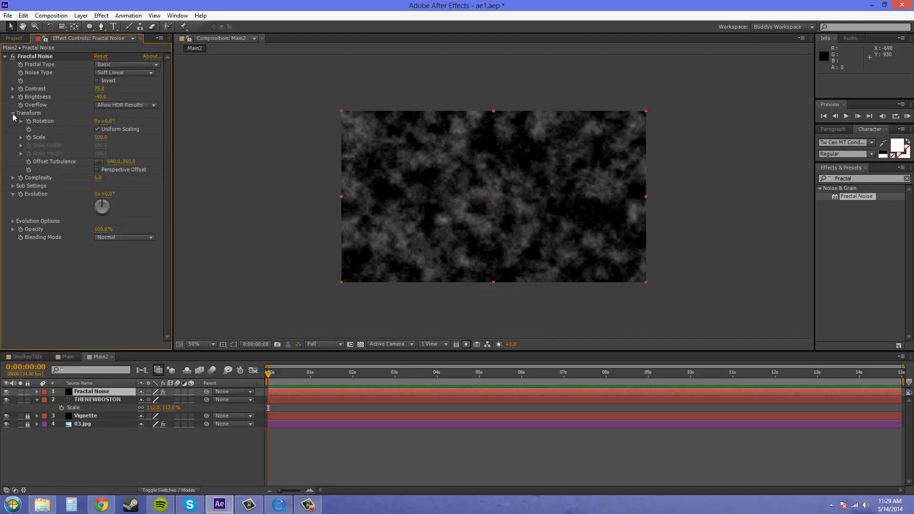
left_click(99, 138)
type("375")
key("Return")
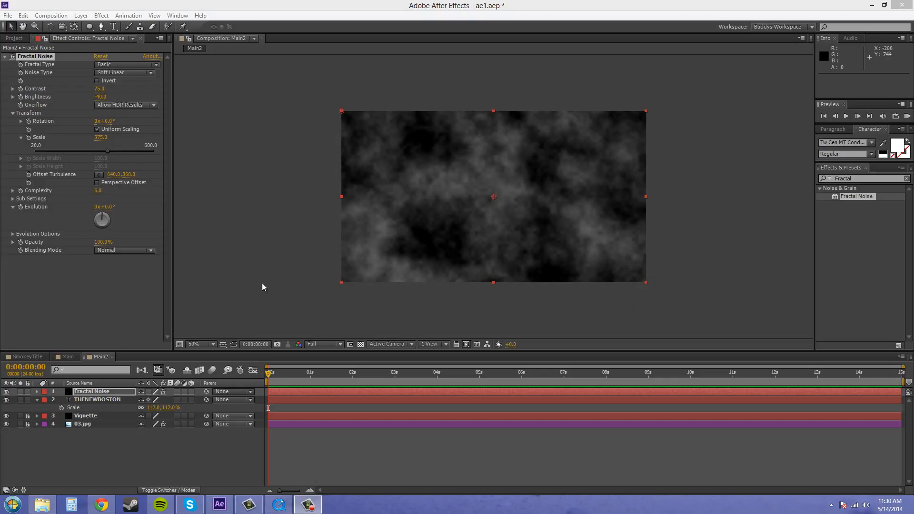
left_click(121, 252)
left_click(116, 262)
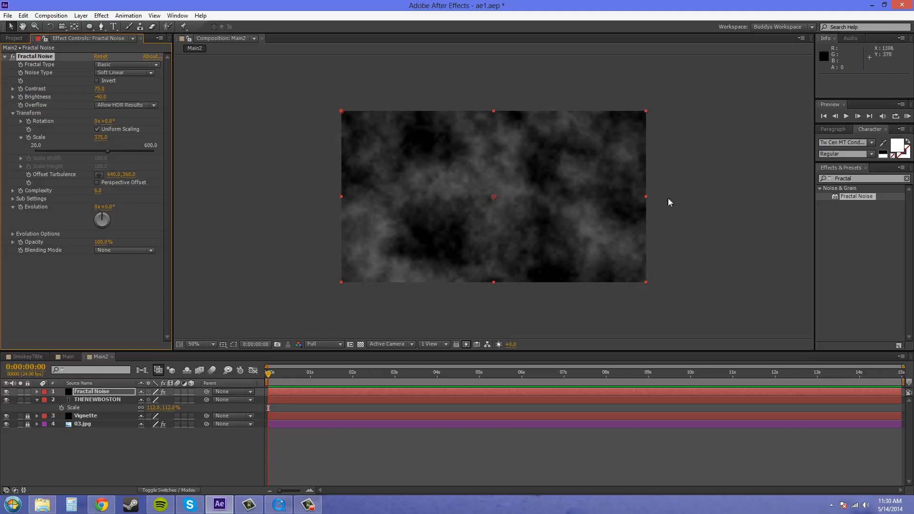
- Keyframe Offset Turbulence at 0:00:00:00 with its point on the middle of the composition's left edge, about -4, 360
left_click(268, 375)
left_click(29, 174)
left_click(99, 176)
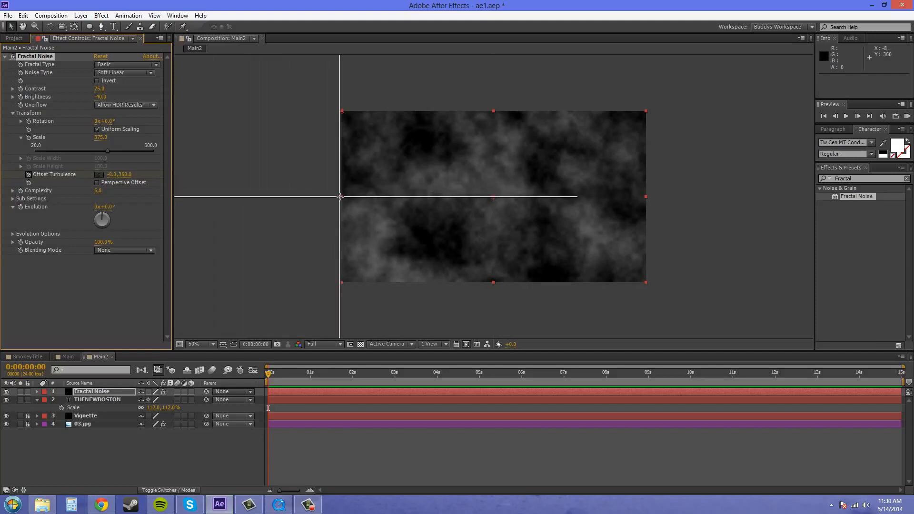
left_click(341, 196)
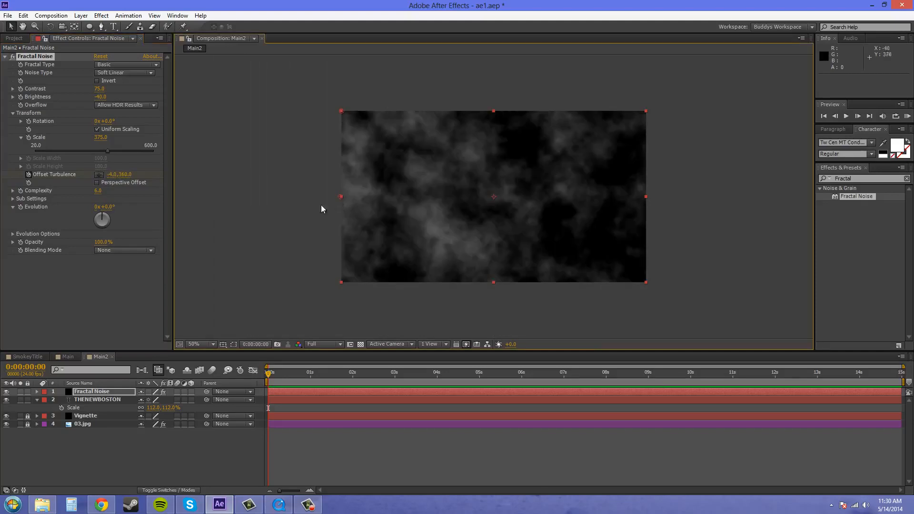
- At 0:00:14:23, keyframe the Offset Turbulence point on the middle of the composition's right edge, about 1282, 376
left_click_drag(272, 373, 904, 376)
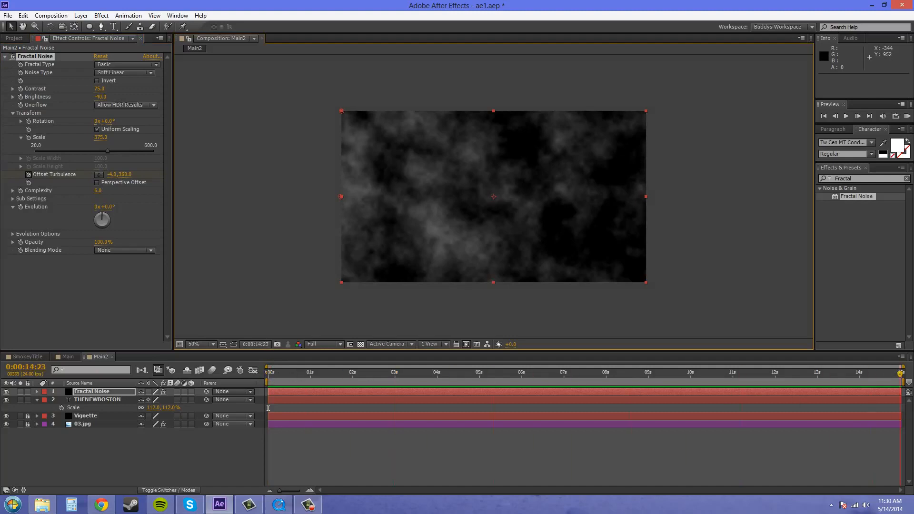
left_click(98, 175)
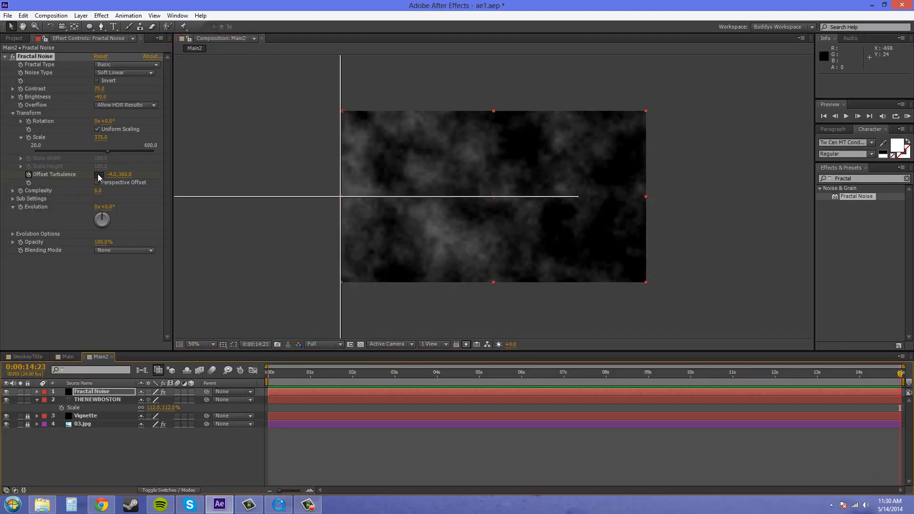
left_click(646, 200)
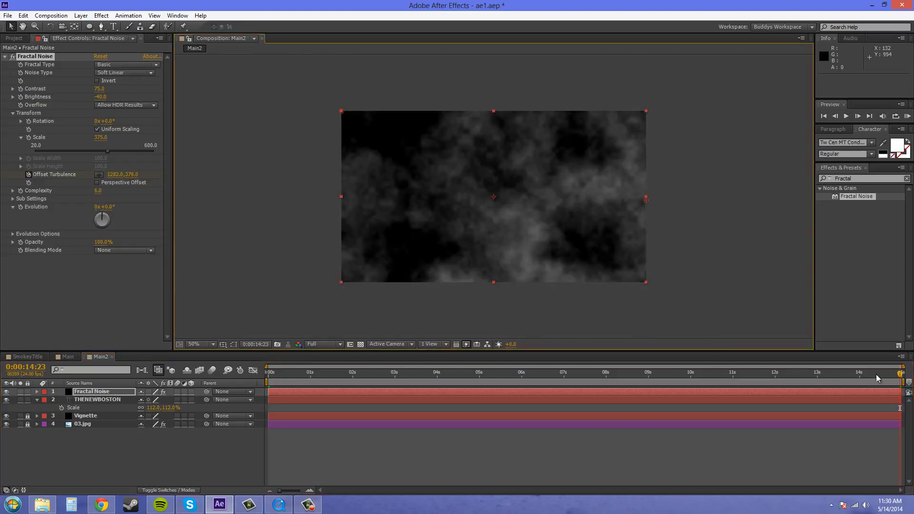
- Animate the Fractal Noise Evolution from a keyframe at 0:00:00:00 to 1 full revolution at 0:00:14:23
left_click(269, 373)
left_click_drag(265, 377, 244, 380)
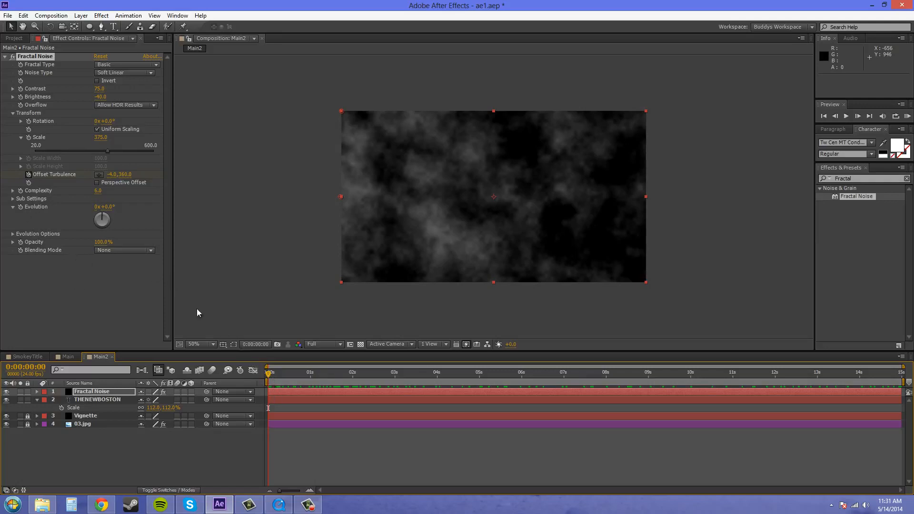
left_click(20, 208)
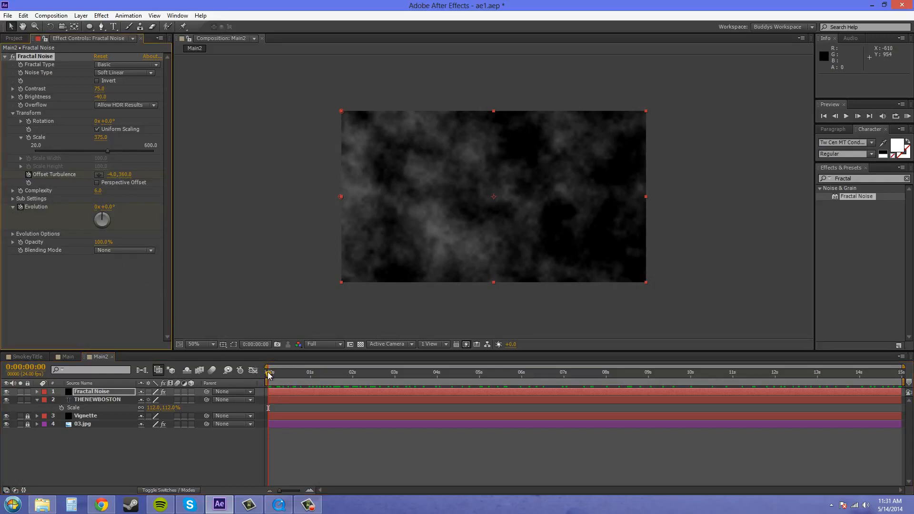
left_click_drag(269, 374, 607, 376)
left_click_drag(694, 396, 906, 400)
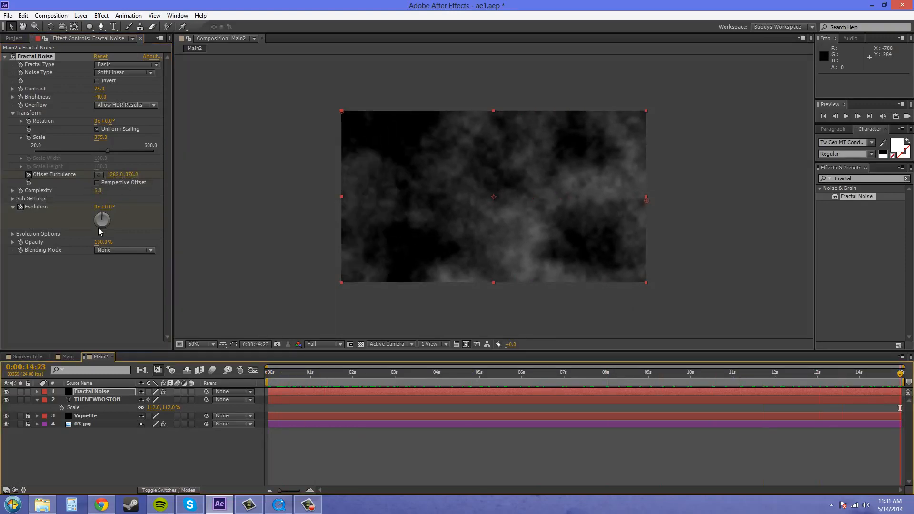
left_click(97, 207)
type("1")
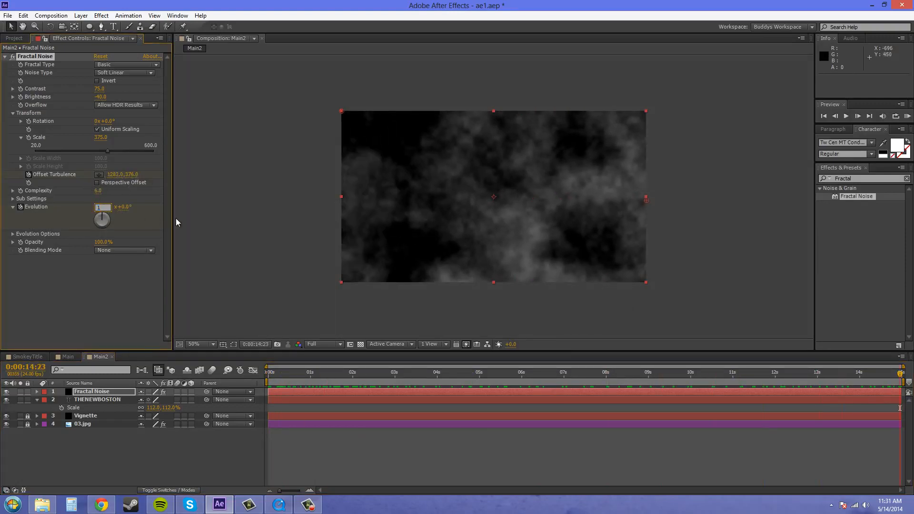
key("Return")
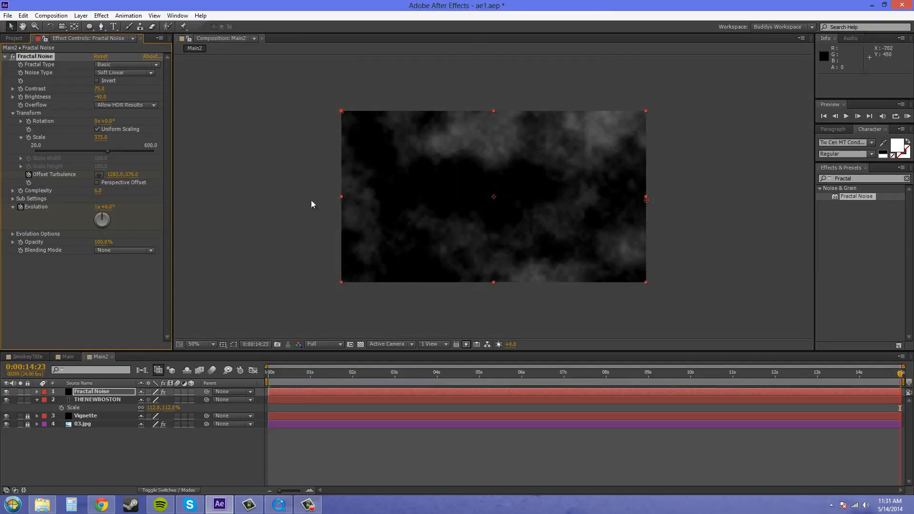
left_click_drag(280, 378, 259, 401)
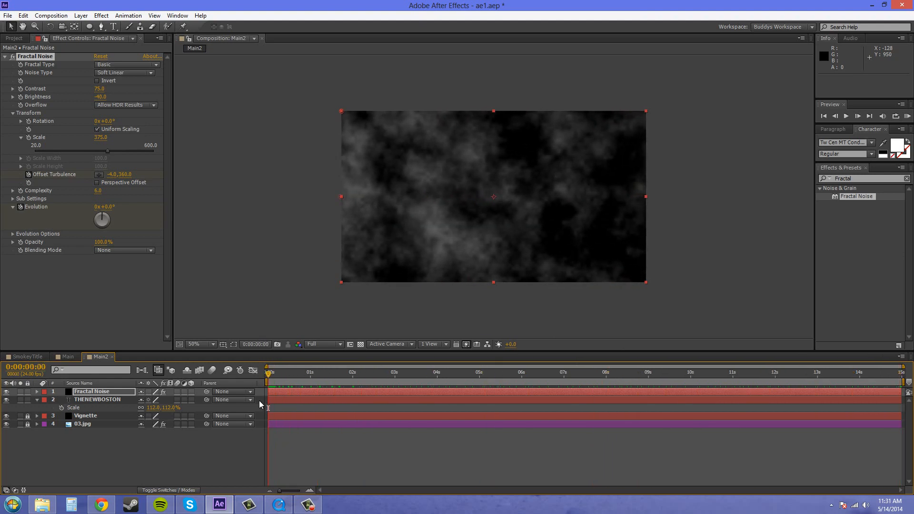
- Apply the CC Vector Blur effect to the Fractal Noise layer and set its type to Direction Fading
left_click(5, 56)
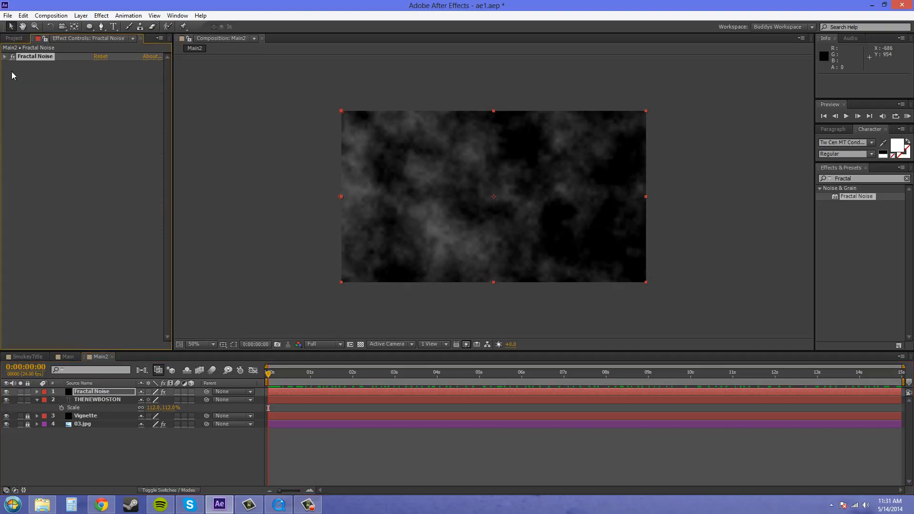
left_click(64, 101)
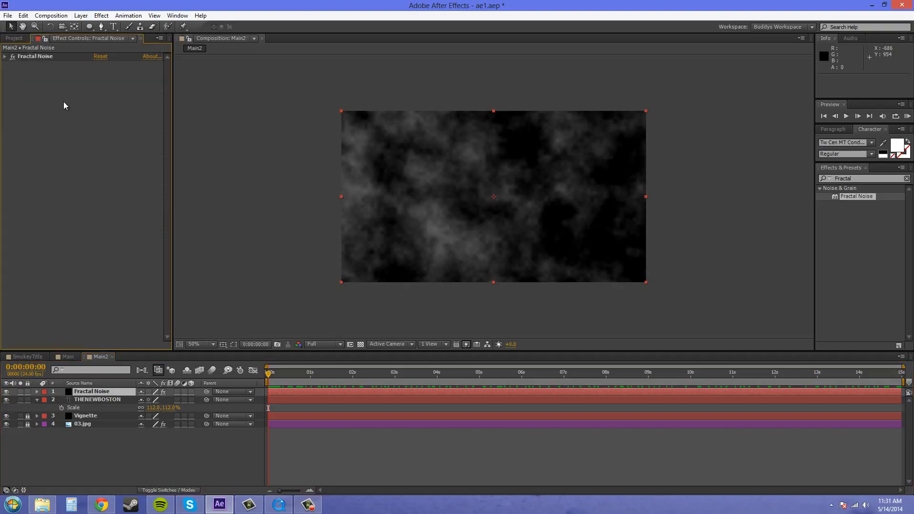
left_click(102, 16)
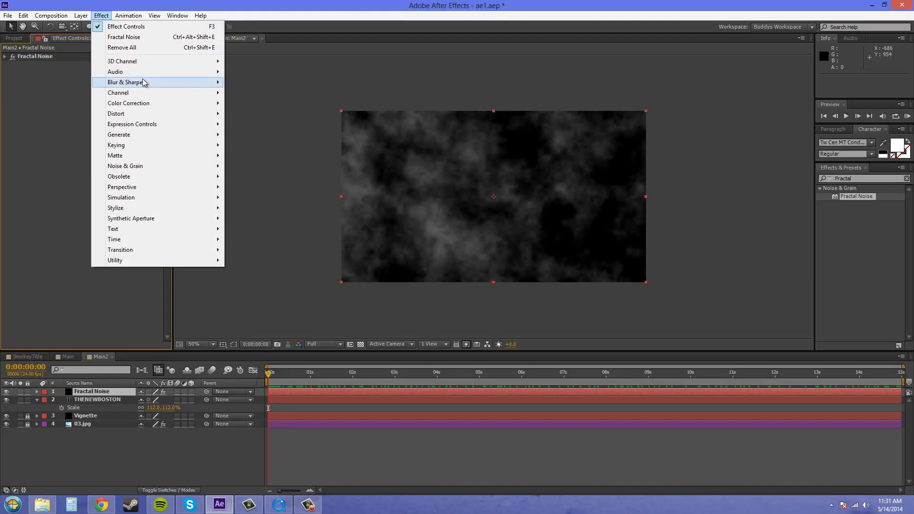
mouse_move(143, 85)
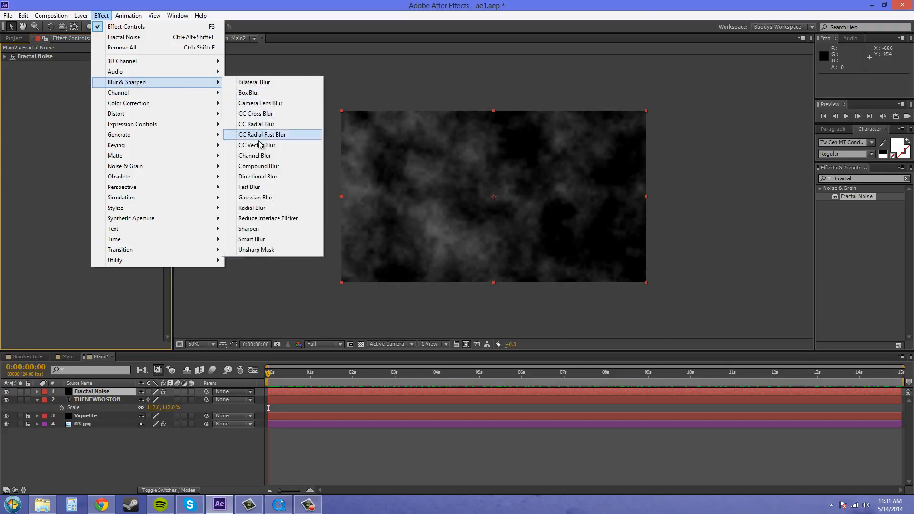
left_click(259, 145)
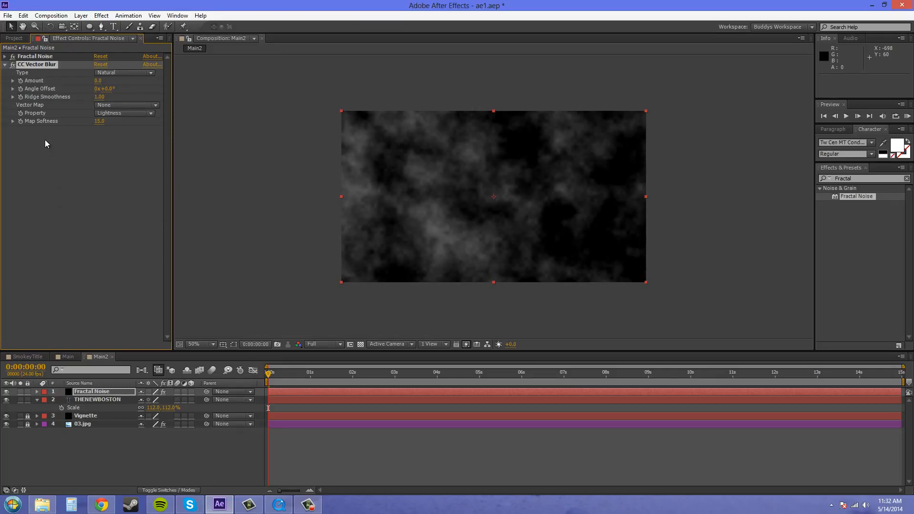
left_click(123, 74)
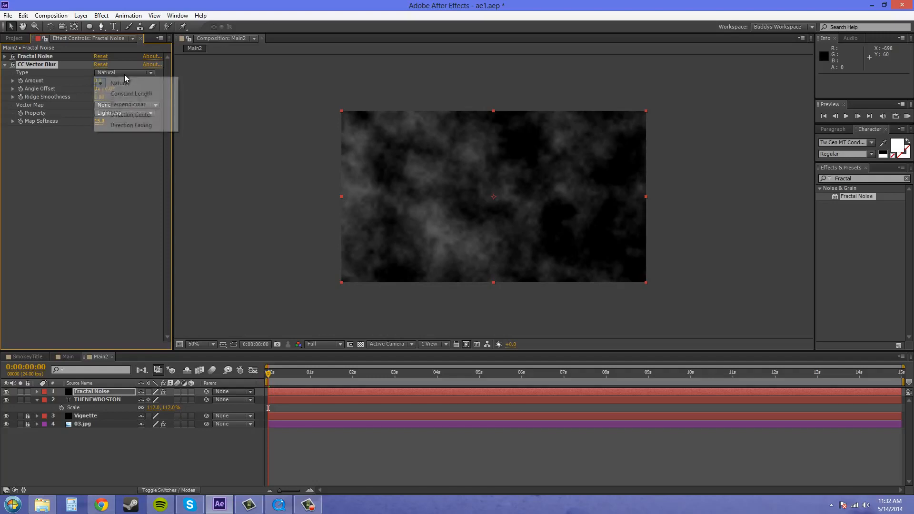
left_click(128, 125)
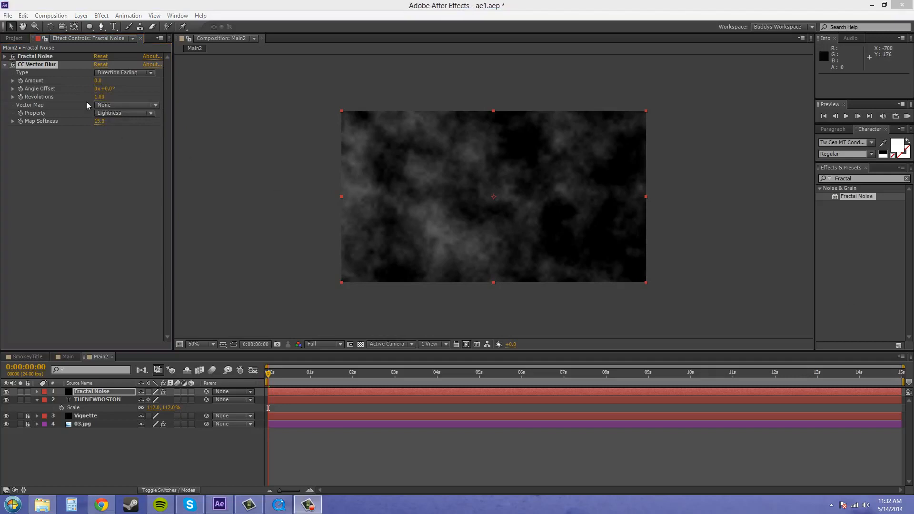
- Set the CC Vector Blur amount to 113 and its angle offset to 132°
left_click(97, 80)
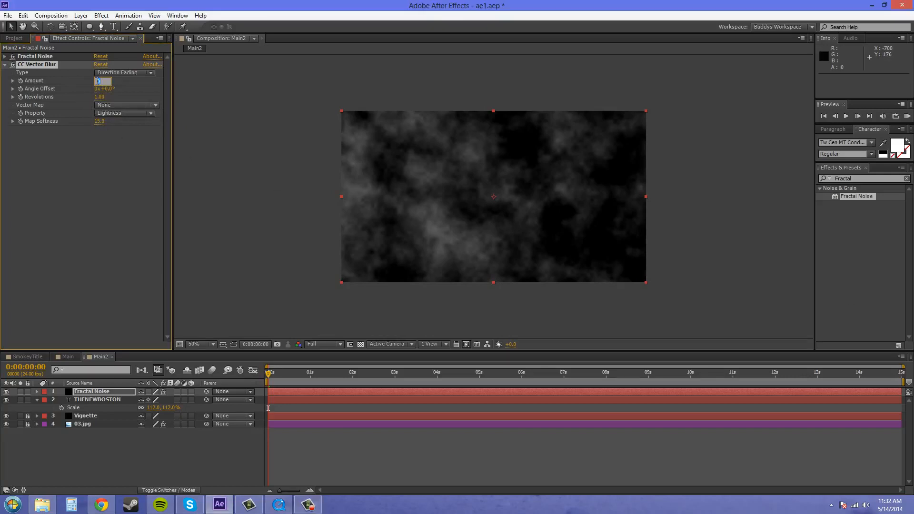
type("113")
key("Return")
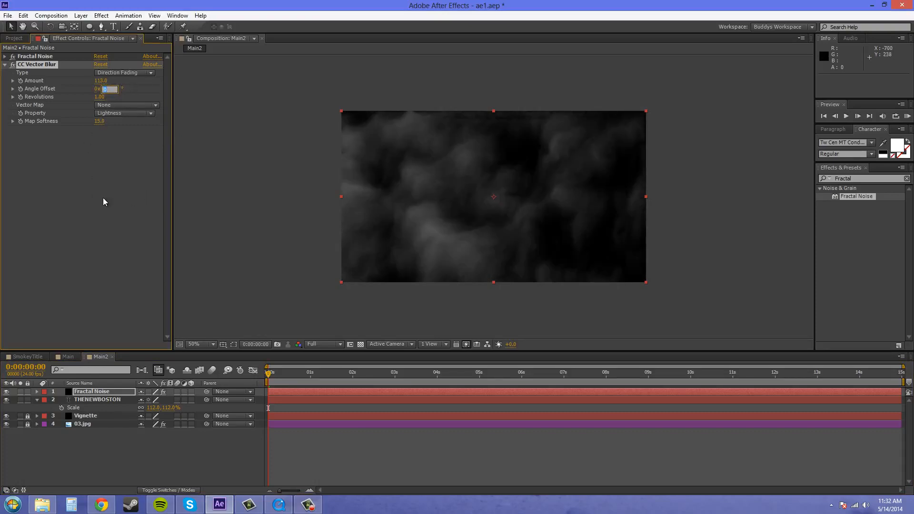
type("132")
key("Return")
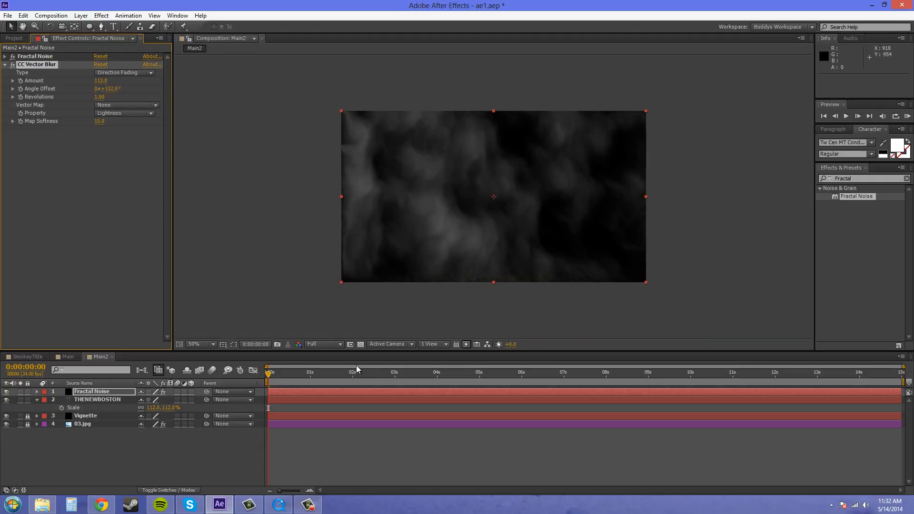
mouse_move(269, 373)
left_mouse_down()
mouse_move(899, 376)
mouse_move(264, 370)
left_mouse_up()
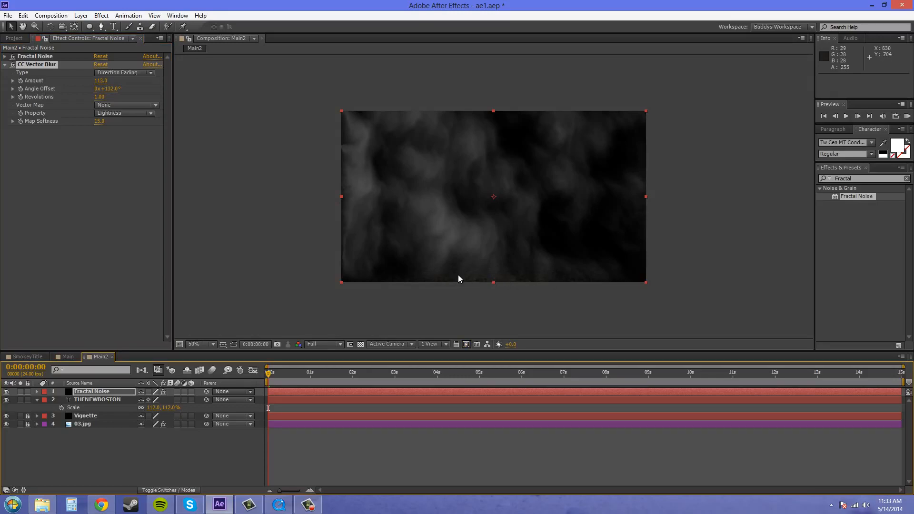
scroll(512, 282, "up", 1)
left_click_drag(503, 269, 479, 165)
scroll(507, 207, "down", 1)
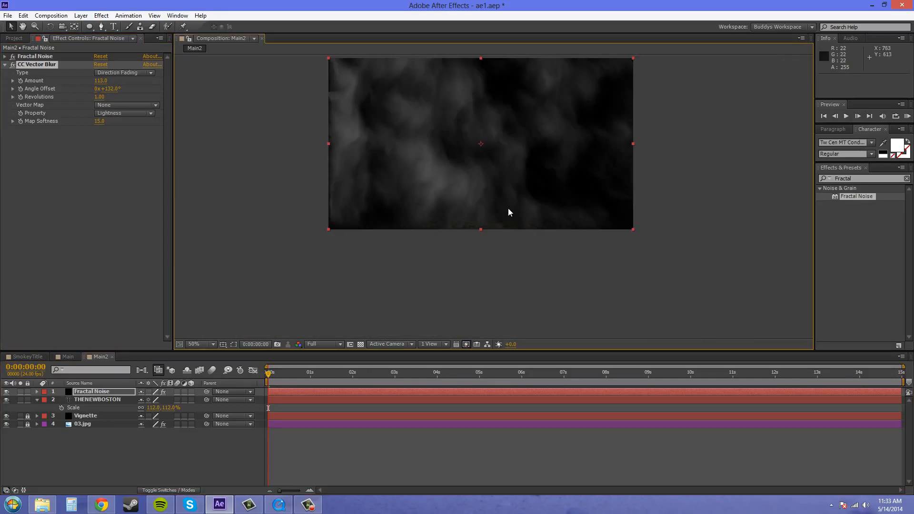
left_click_drag(507, 208, 512, 261)
scroll(515, 266, "down", 1)
scroll(515, 265, "up", 1)
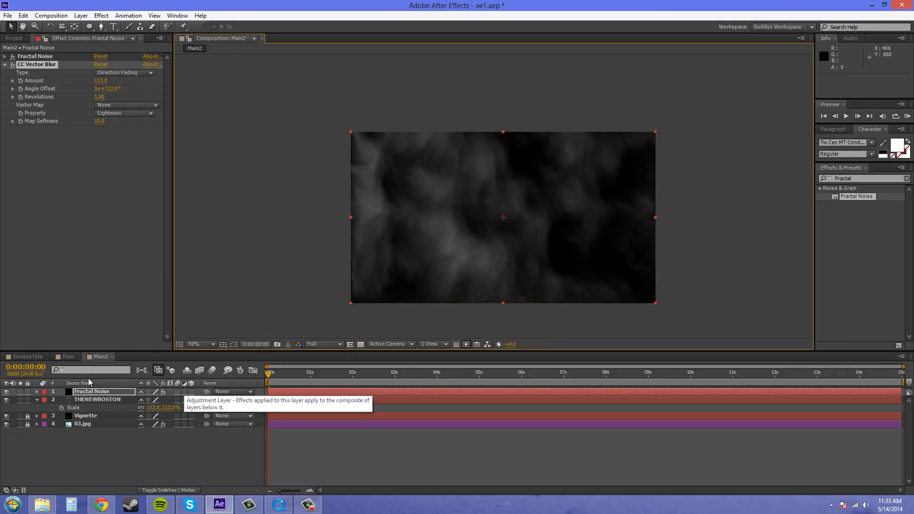
- Pre-compose the Fractal Noise and THENEWBOSTON layers into a new composition named Smokey_title, moving all attributes into it
left_click(88, 399)
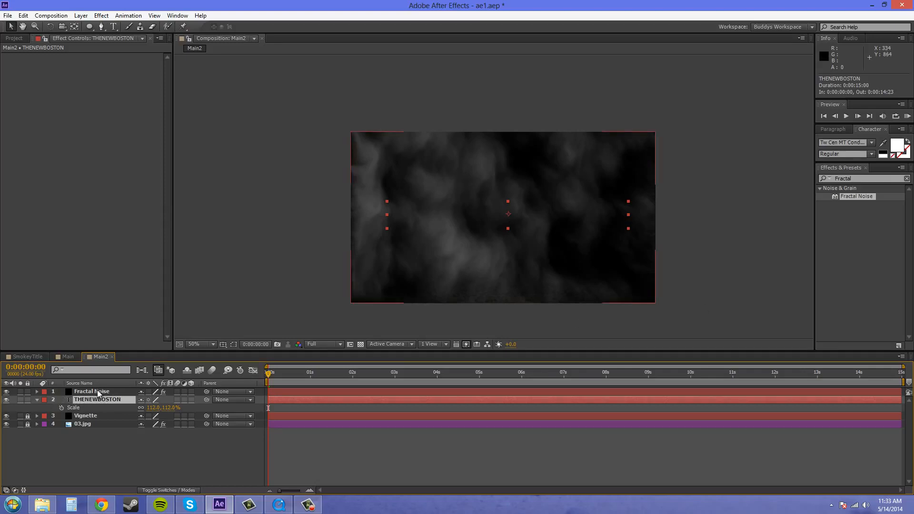
left_click(98, 393)
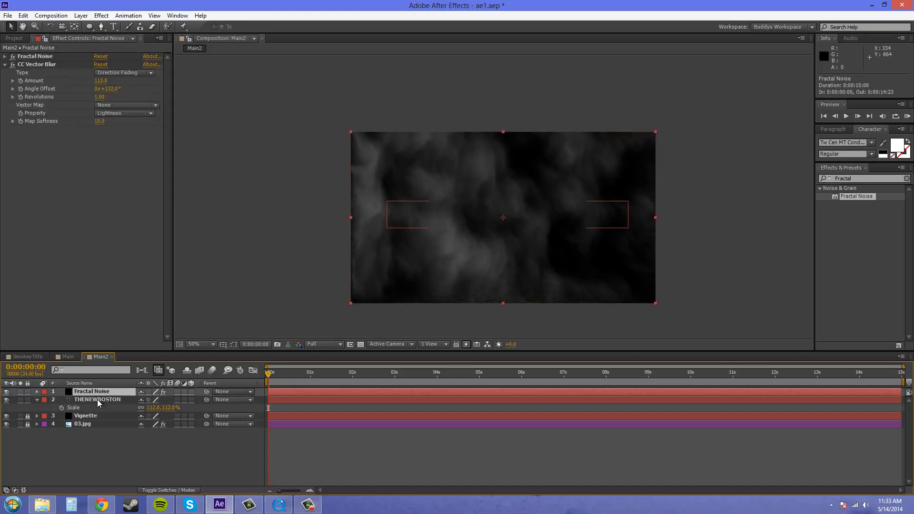
left_click(99, 399, "ctrl")
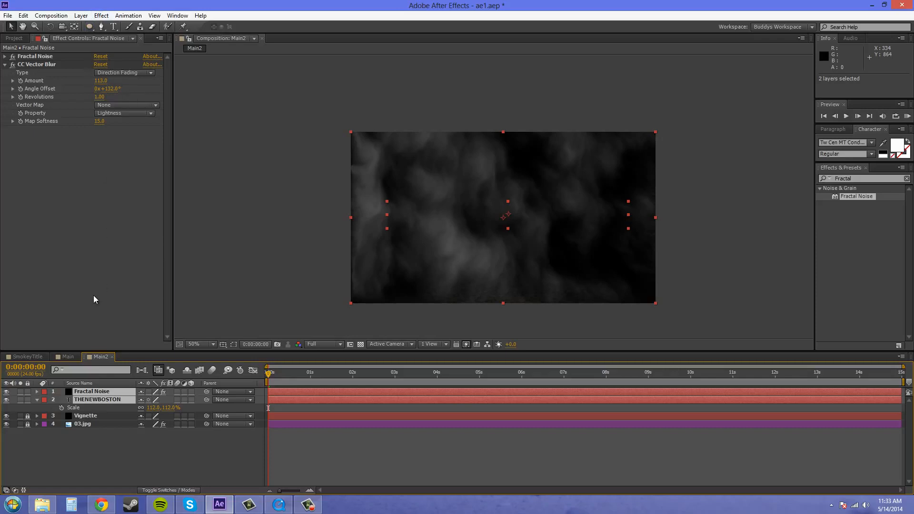
left_click(81, 15)
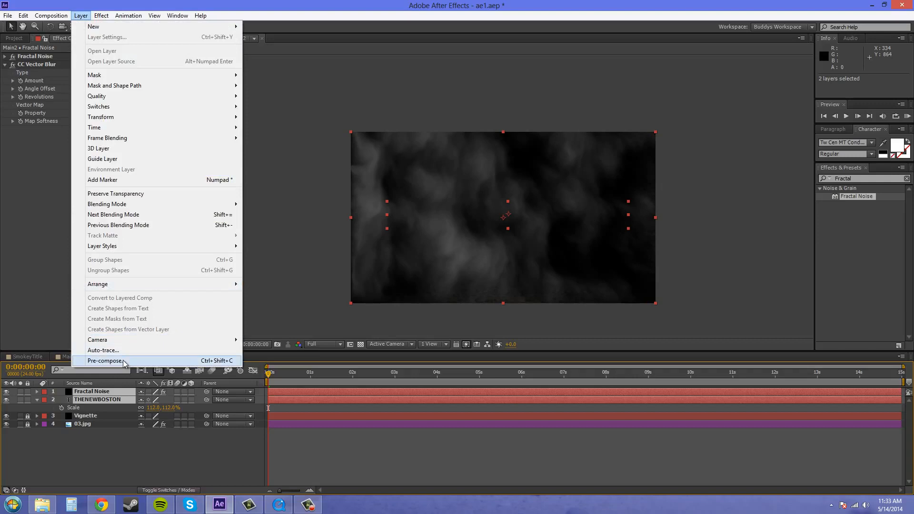
left_click(106, 361)
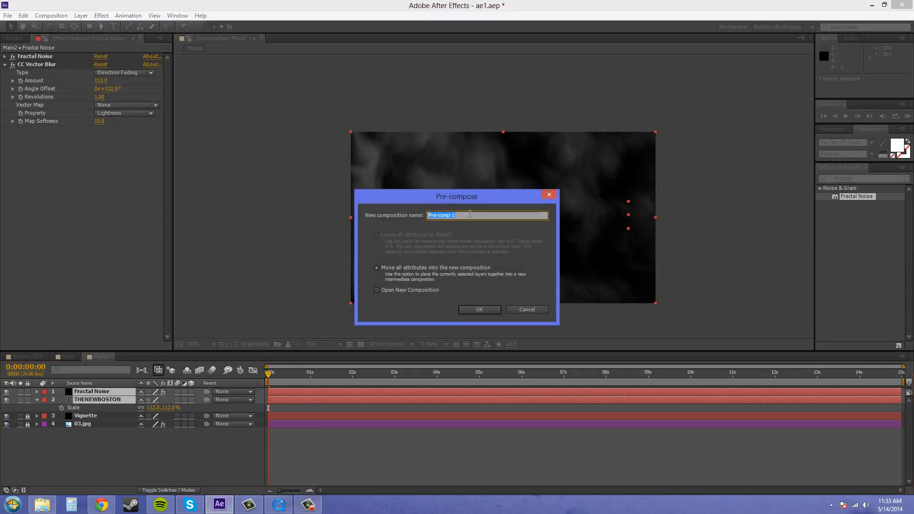
key("BackSpace")
type("Smokey_title")
left_click(473, 307)
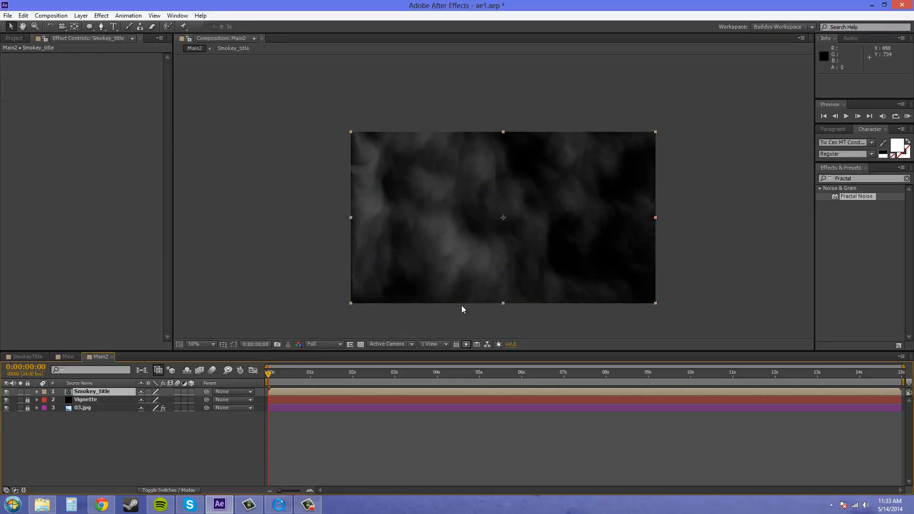
- Open the Smokey_title composition, compare it with Main2, and return to Smokey_title
double_click(84, 393)
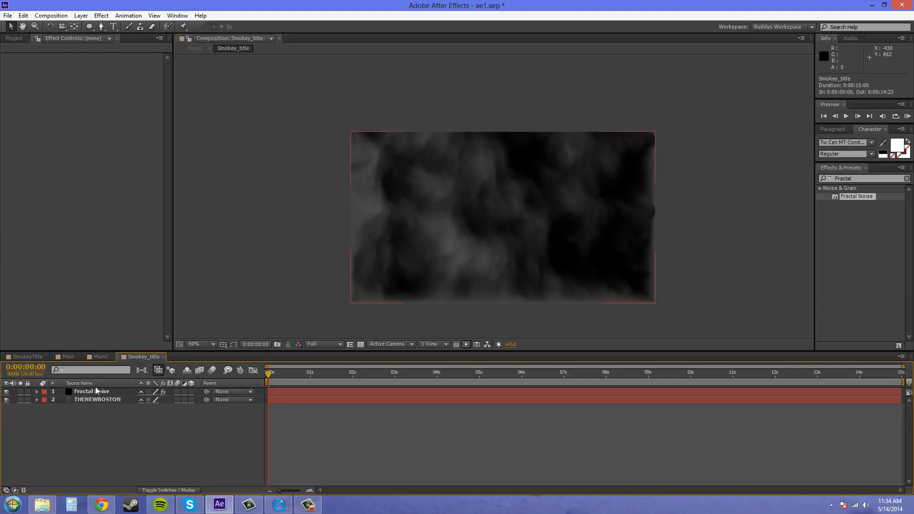
left_click(96, 357)
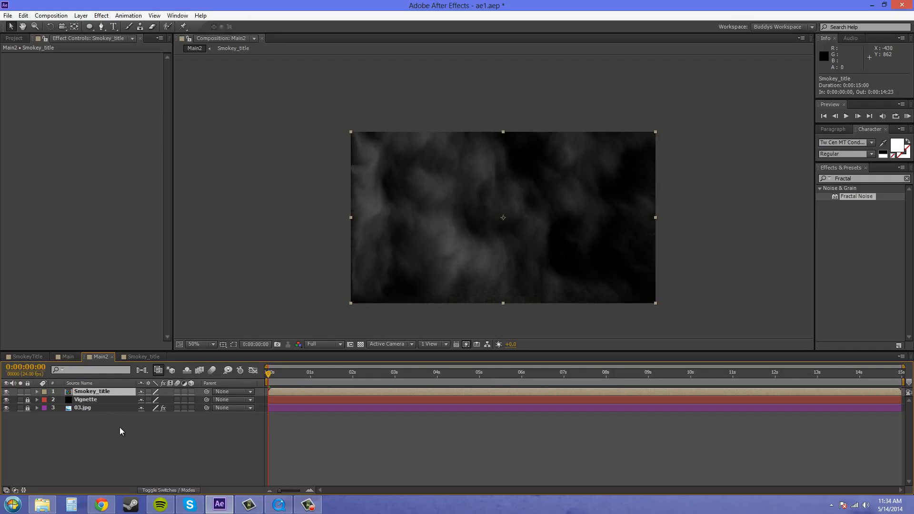
left_click(128, 356)
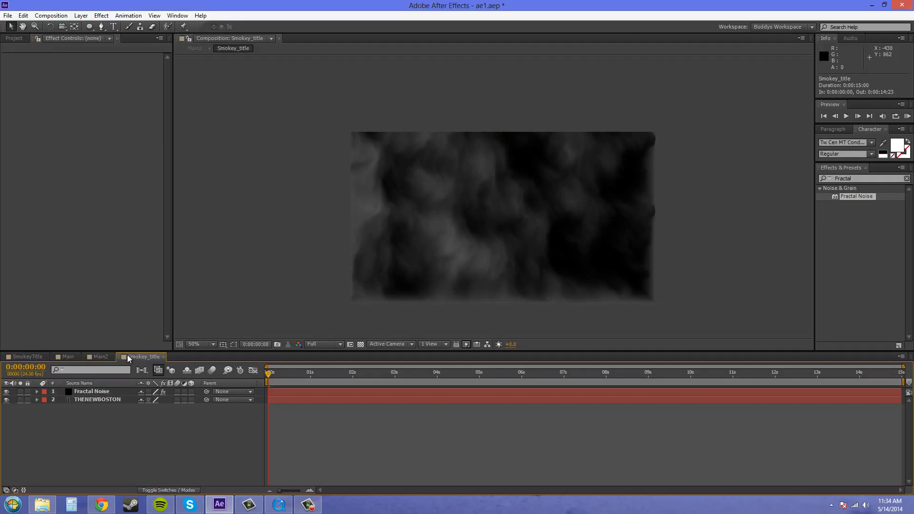